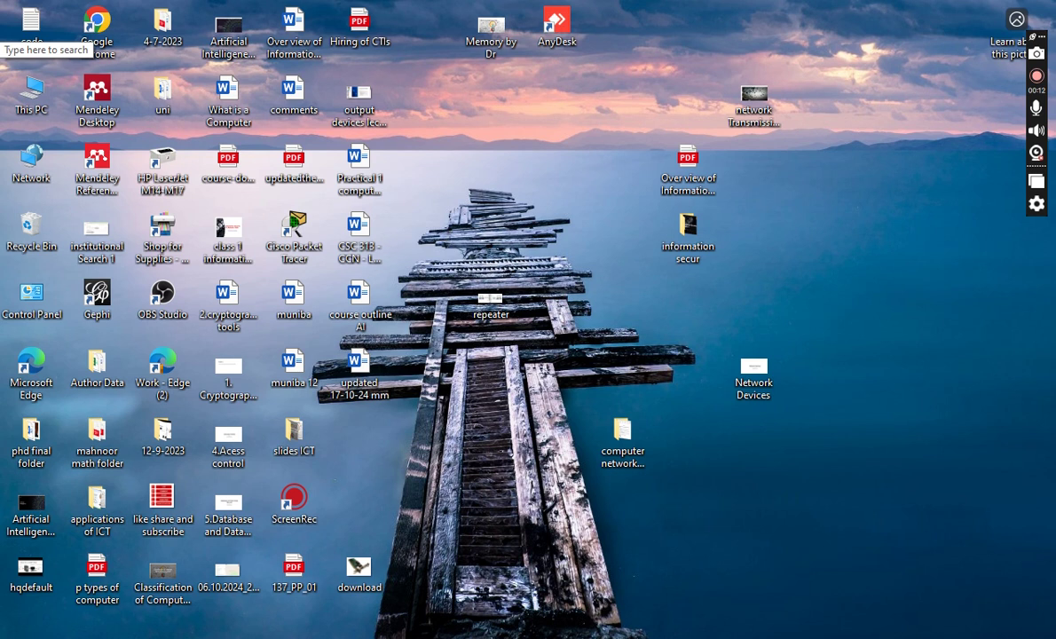
# Search Windows for "con" and launch Control Panel from the best match.
pyautogui.press('super')
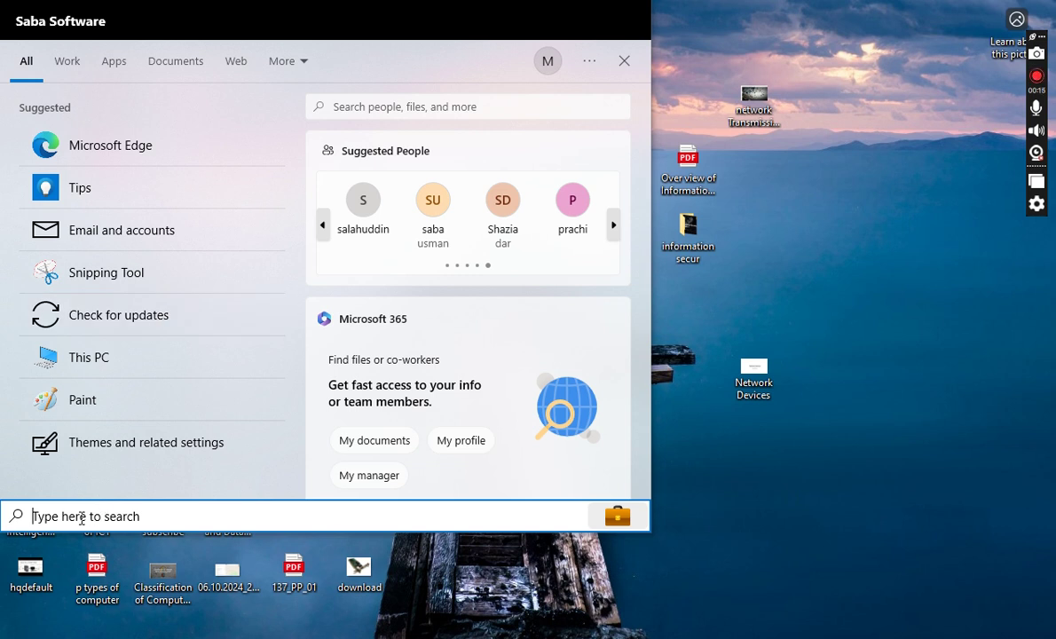
pyautogui.write('co')
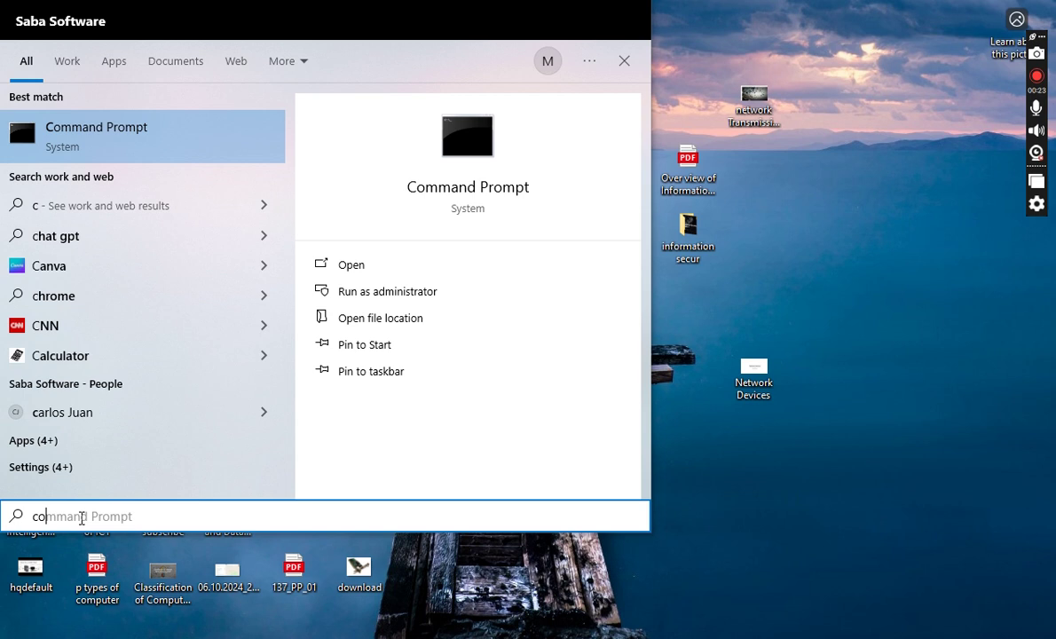
pyautogui.write('n')
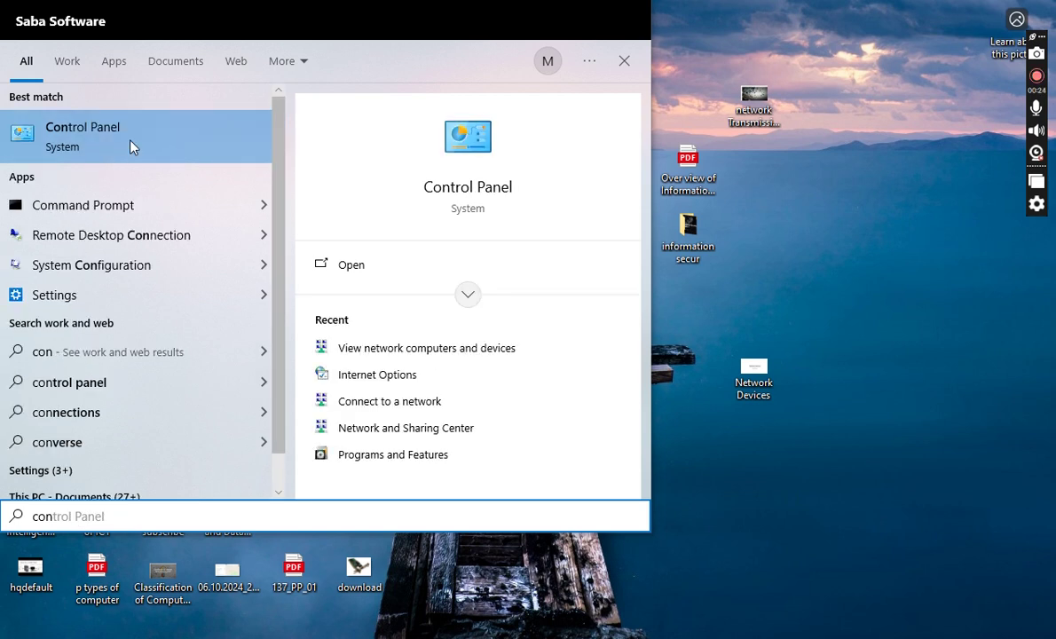
pyautogui.click(131, 145)
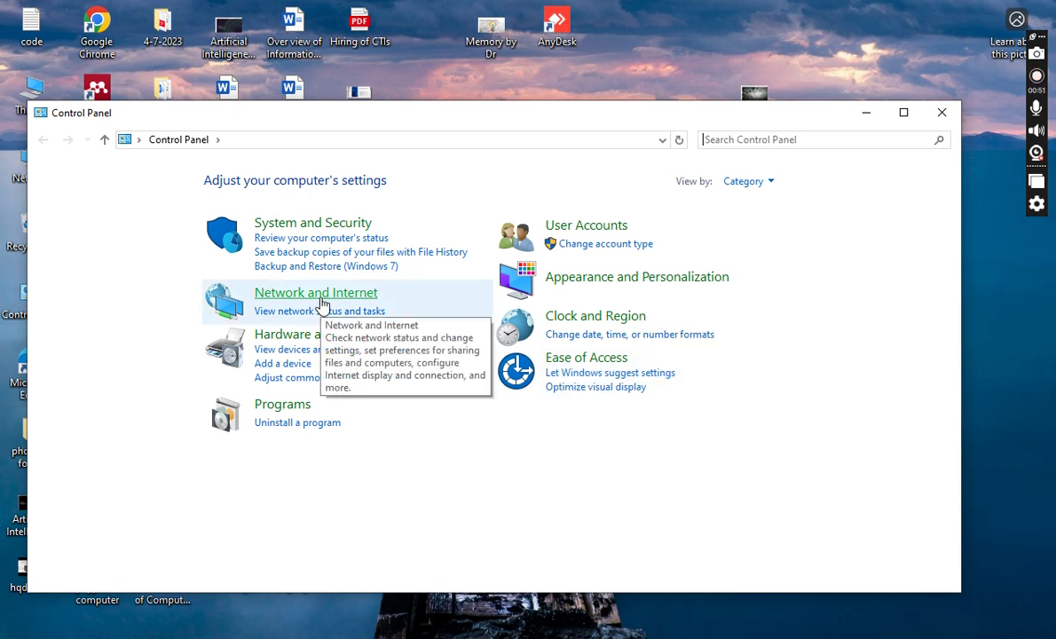
# Go to Network and Internet, then Network and Sharing Center, to see the active public Wi-Fi.
pyautogui.click(321, 296)
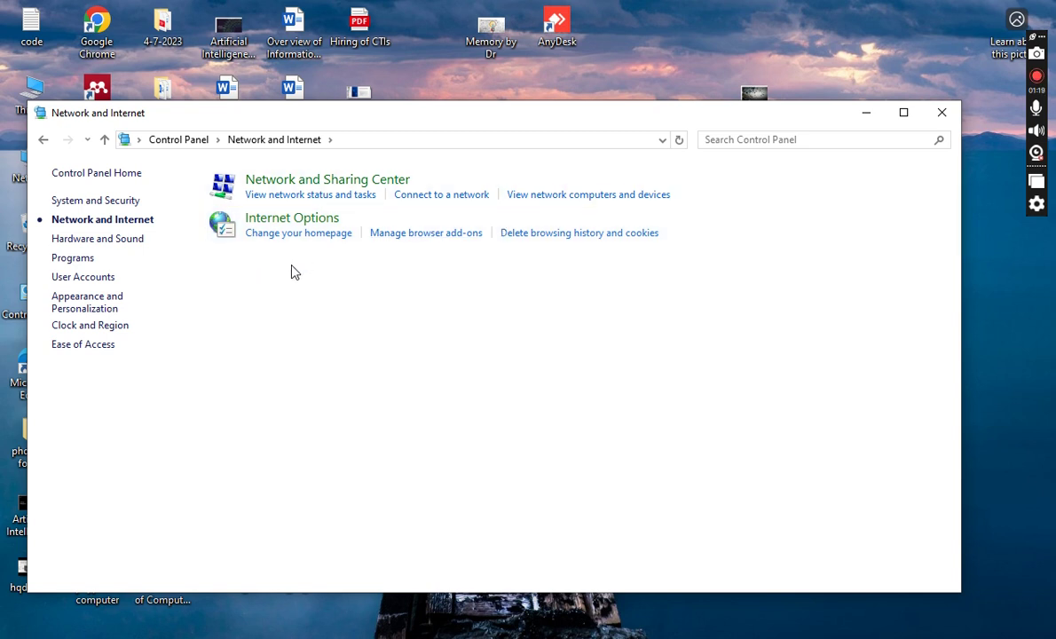
pyautogui.click(320, 196)
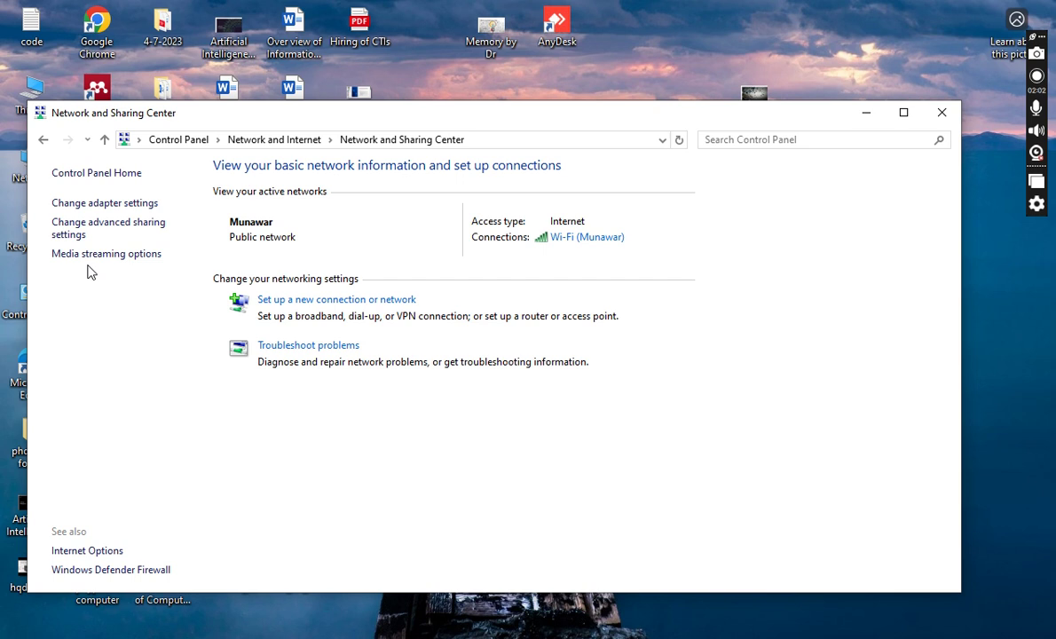
# View the network adapters and advanced sharing settings, close them, and relaunch Control Panel from the desktop.
pyautogui.click(105, 203)
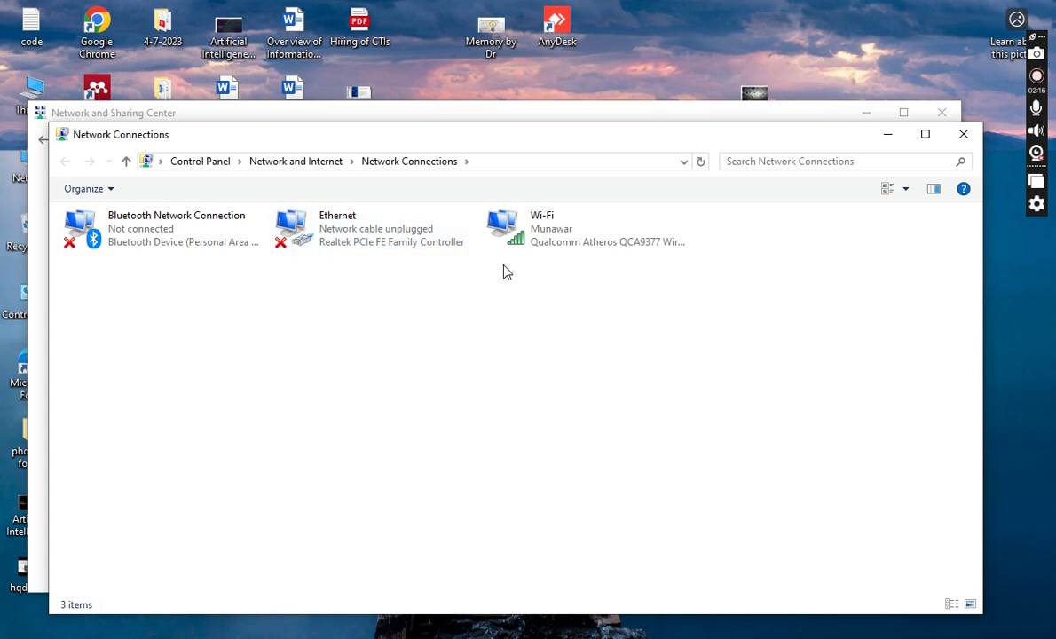
pyautogui.click(963, 136)
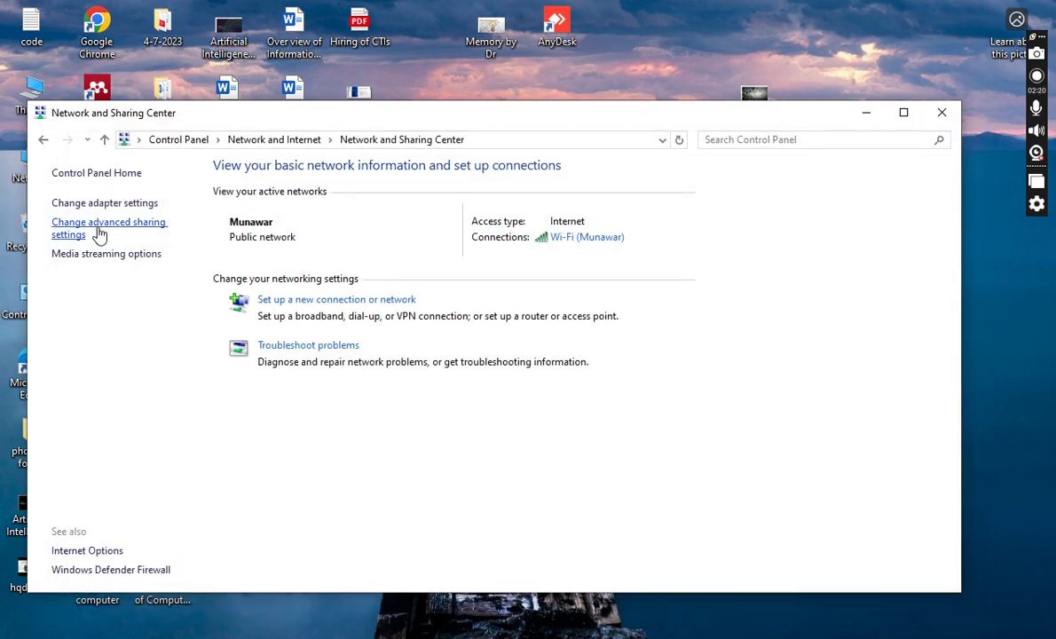
pyautogui.click(99, 232)
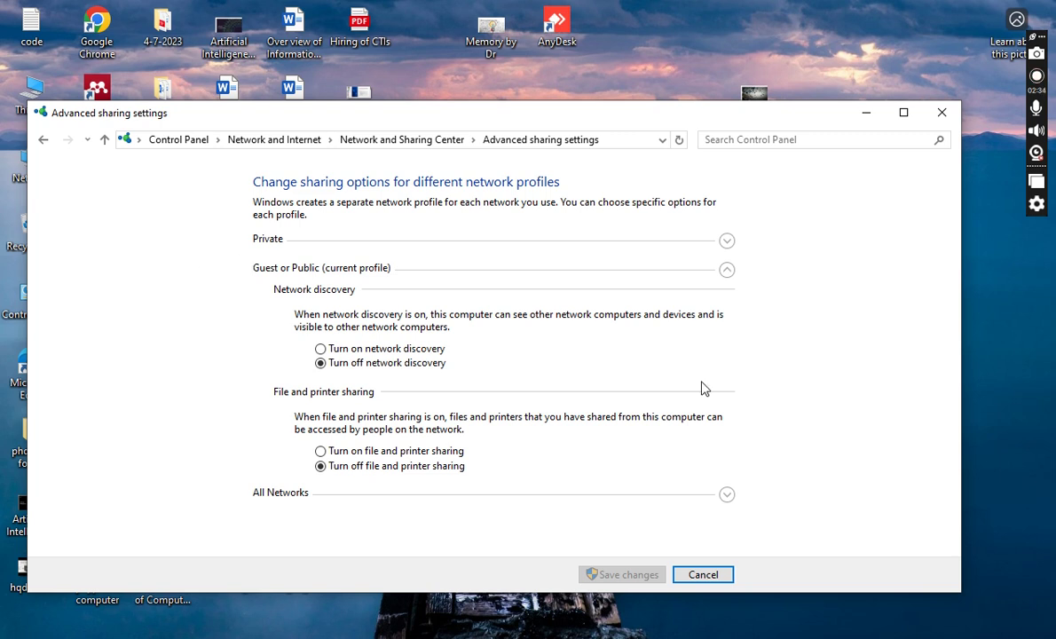
pyautogui.click(942, 114)
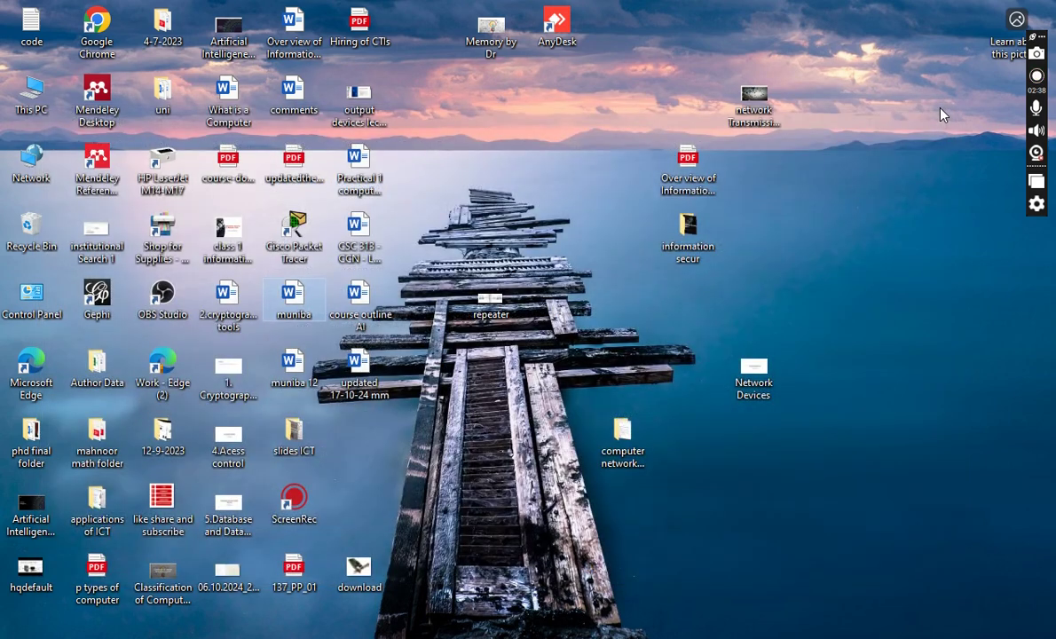
pyautogui.doubleClick(27, 311)
# Check media streaming options, return to Network and Internet, and view then dismiss available Wi-Fi networks.
pyautogui.click(306, 300)
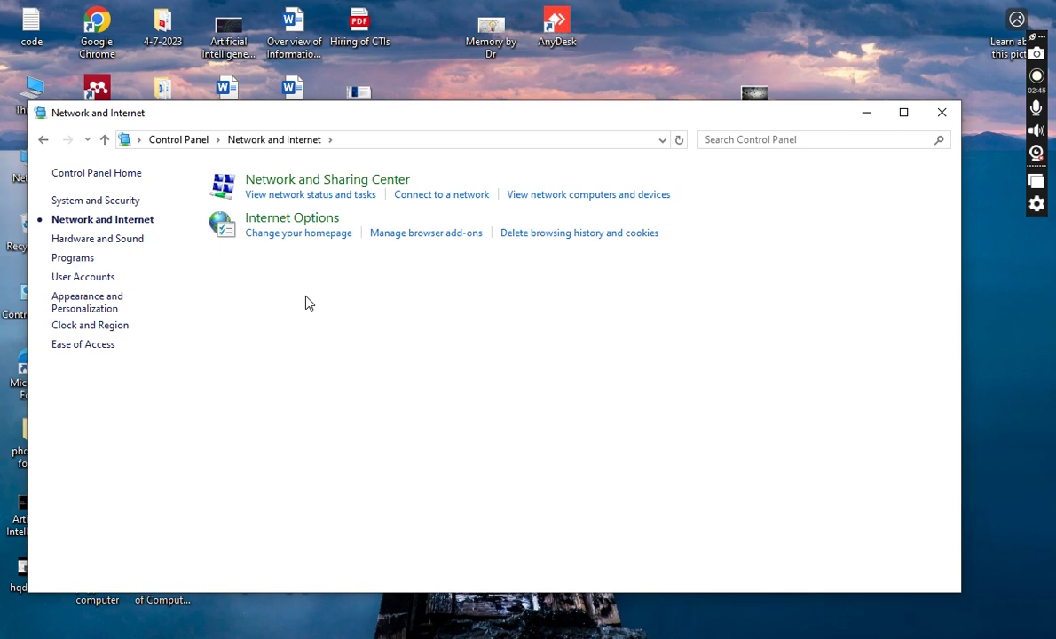
pyautogui.click(328, 203)
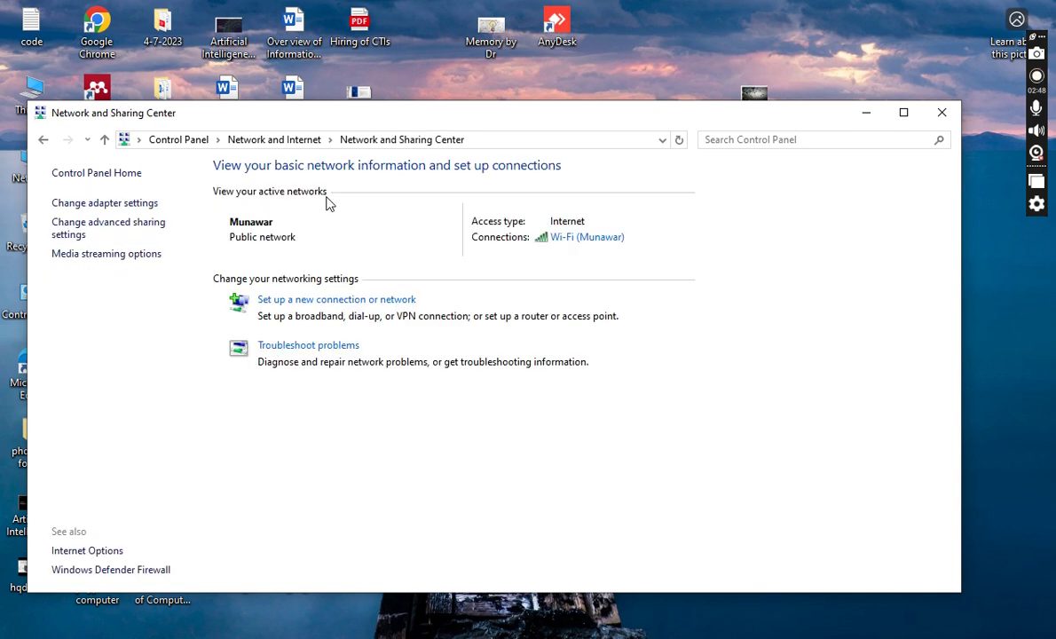
pyautogui.click(101, 255)
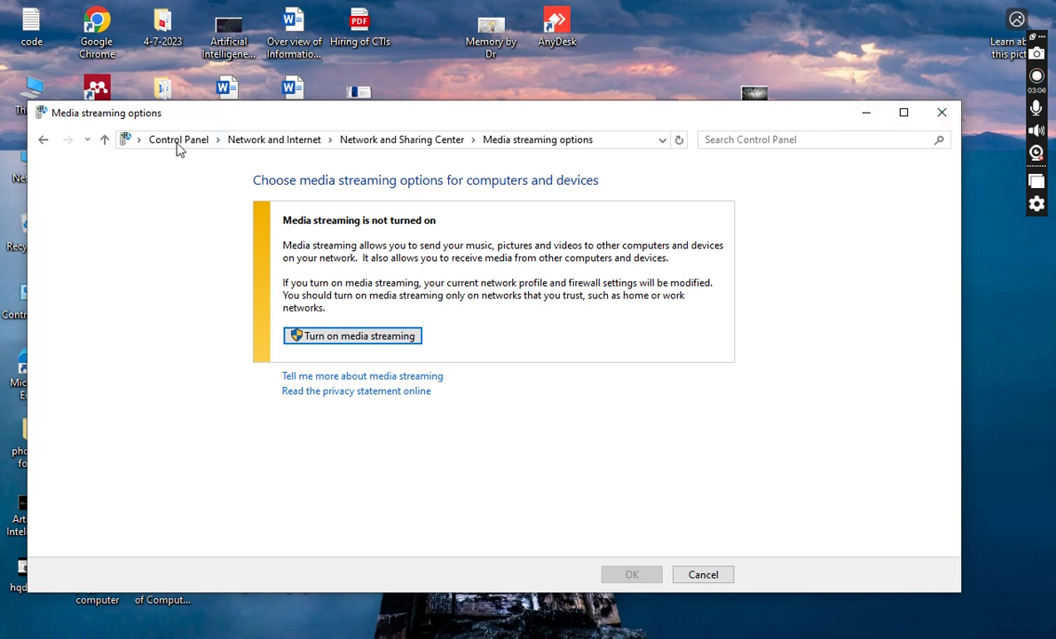
pyautogui.click(43, 140)
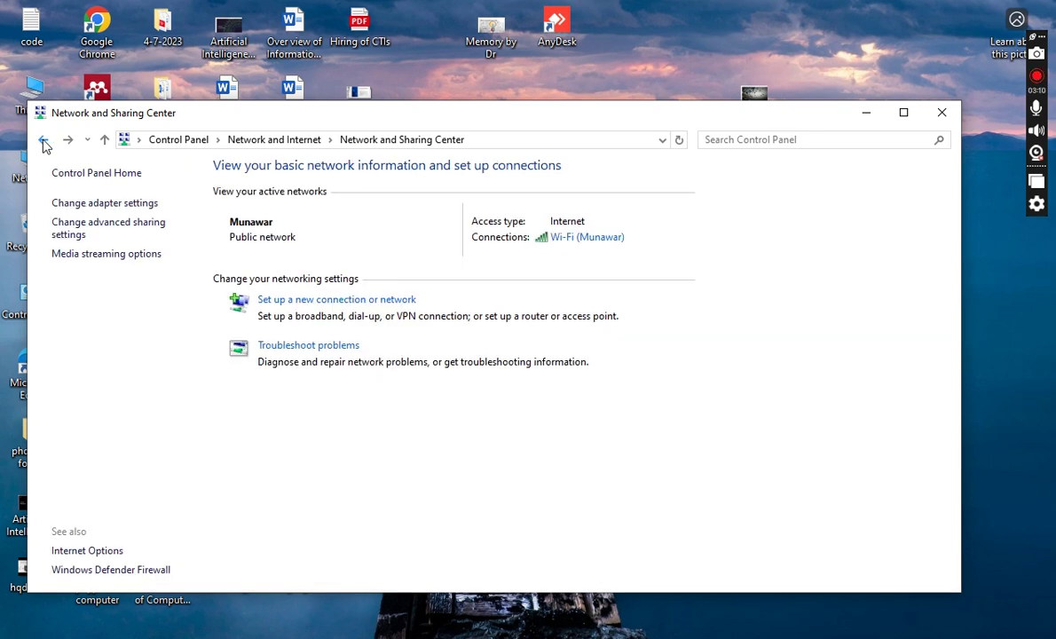
pyautogui.click(44, 140)
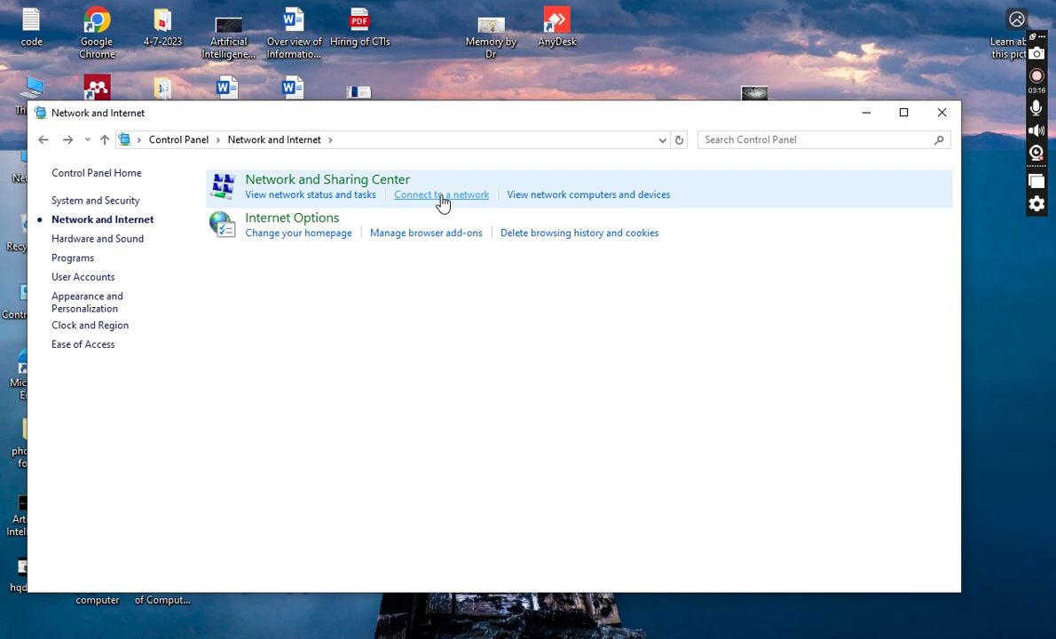
pyautogui.click(441, 197)
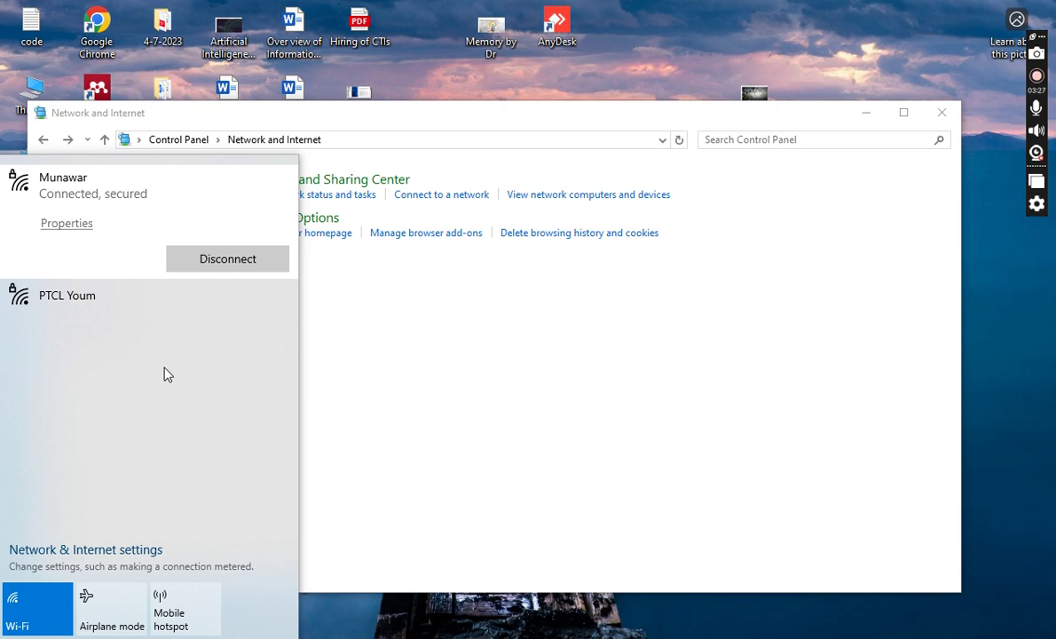
pyautogui.click(404, 335)
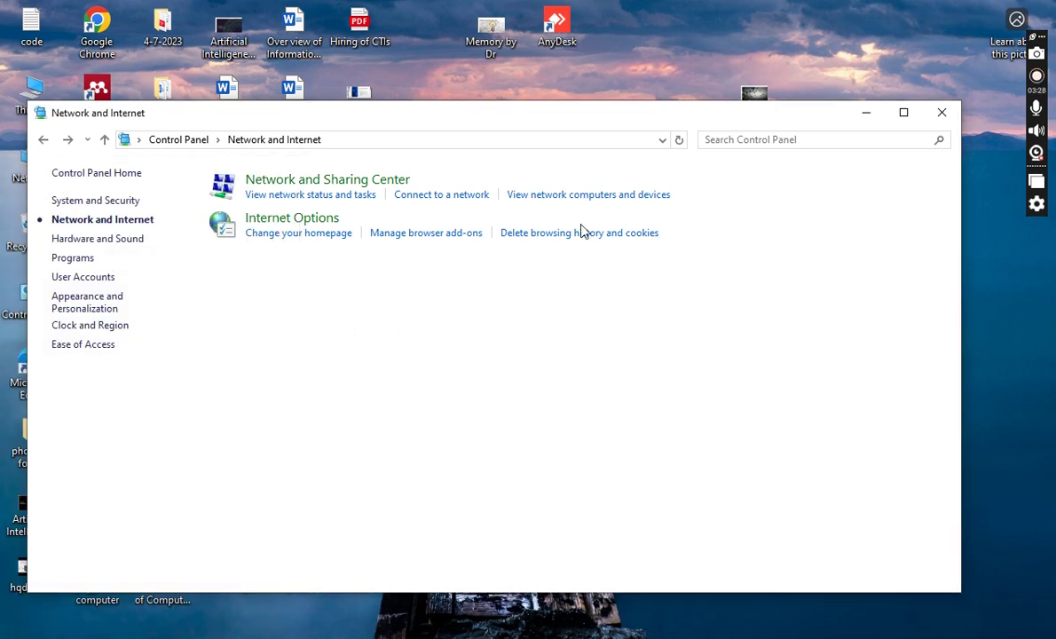
# Browse network computers and devices, briefly open and close Network and Sharing Center, then Add devices and printers.
pyautogui.click(600, 197)
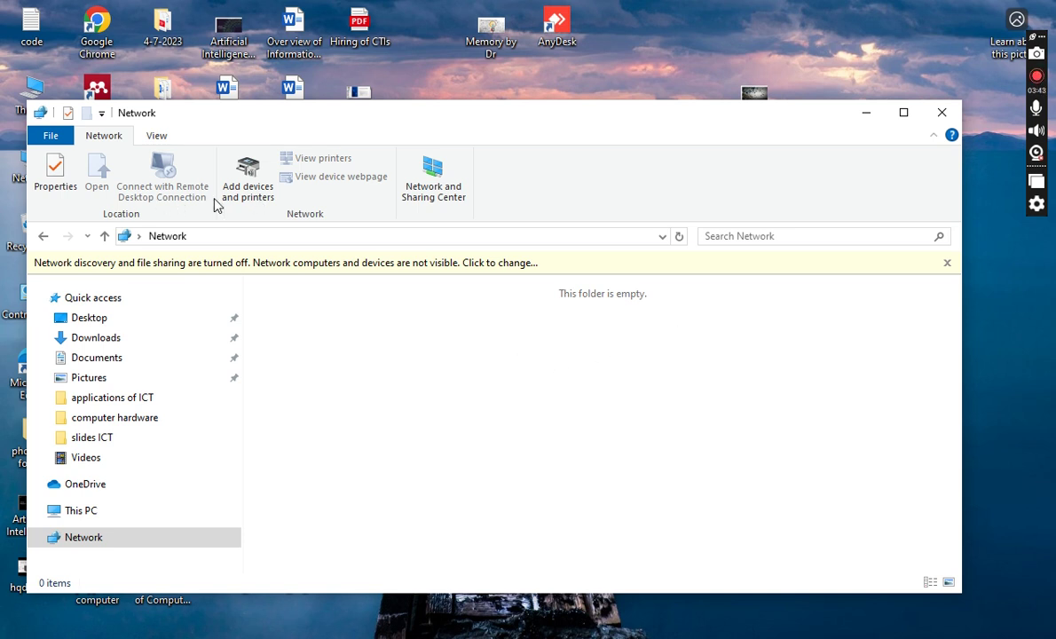
pyautogui.click(51, 185)
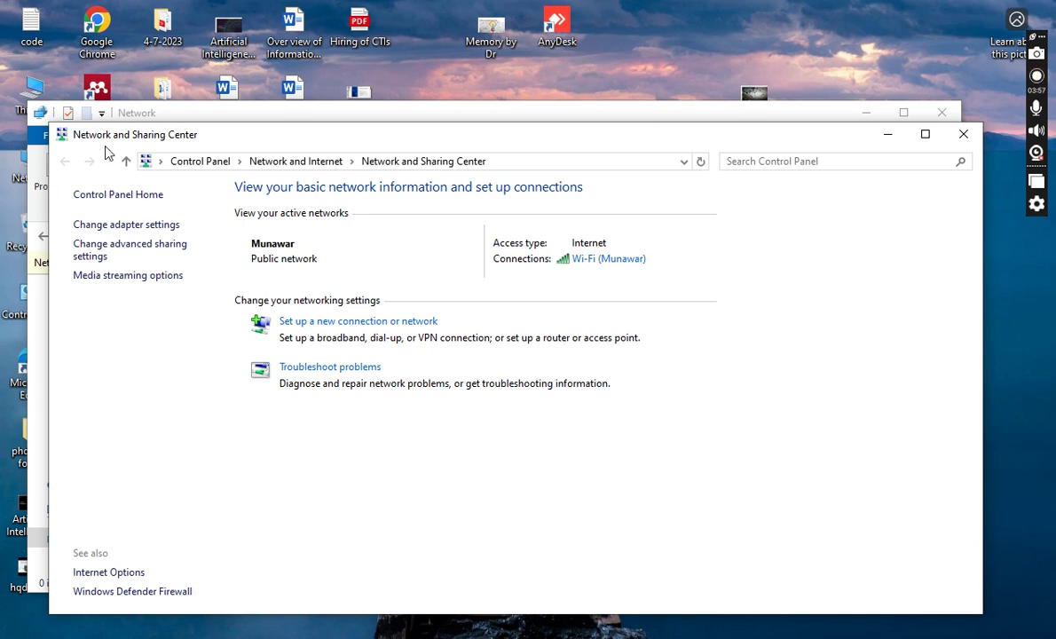
pyautogui.click(962, 135)
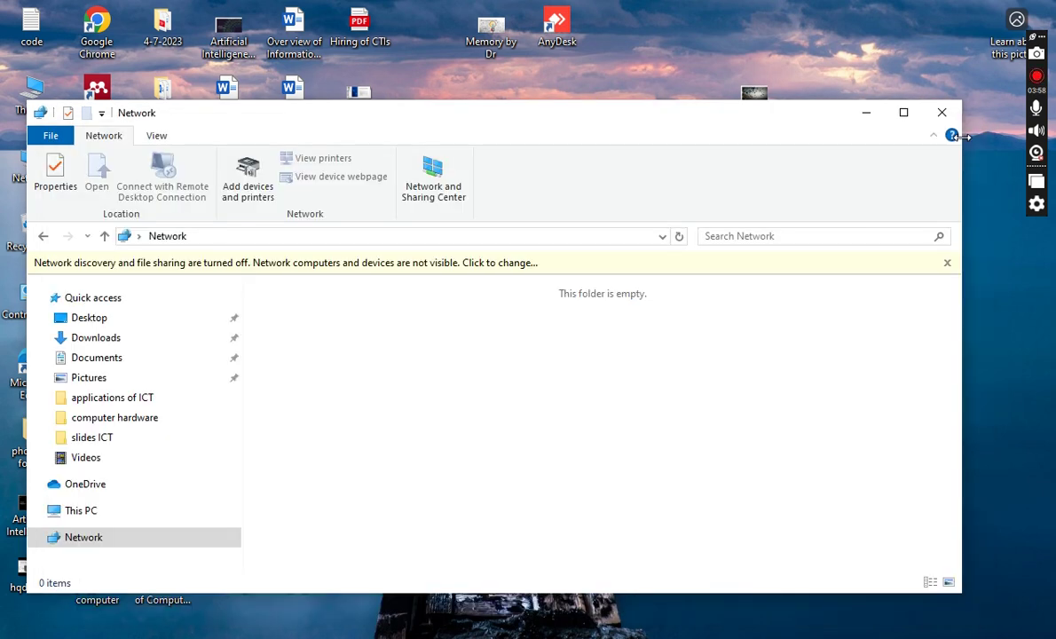
pyautogui.click(249, 187)
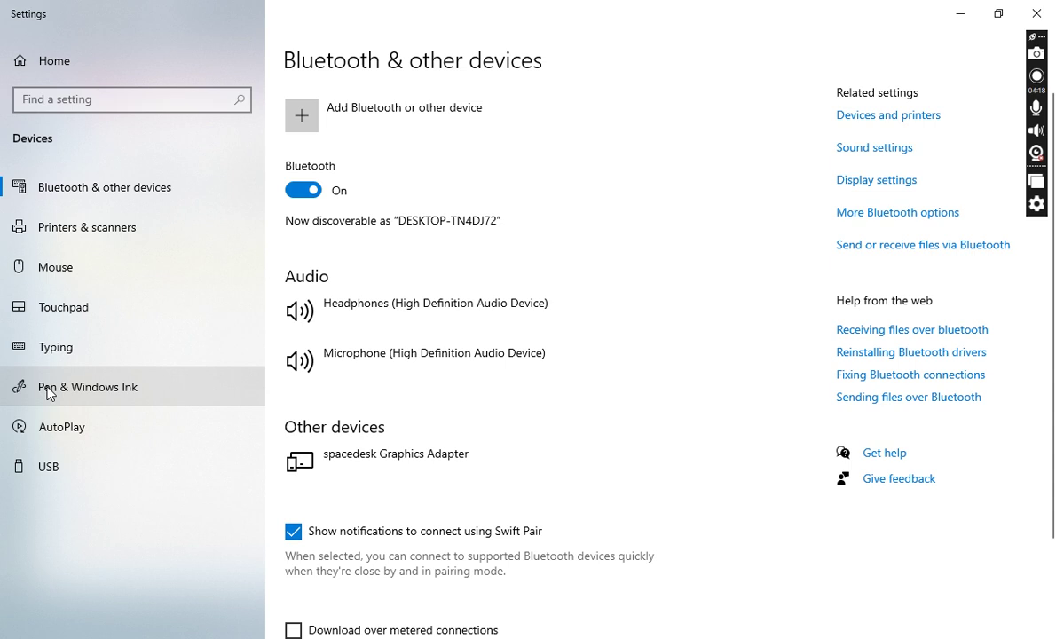
pyautogui.click(960, 13)
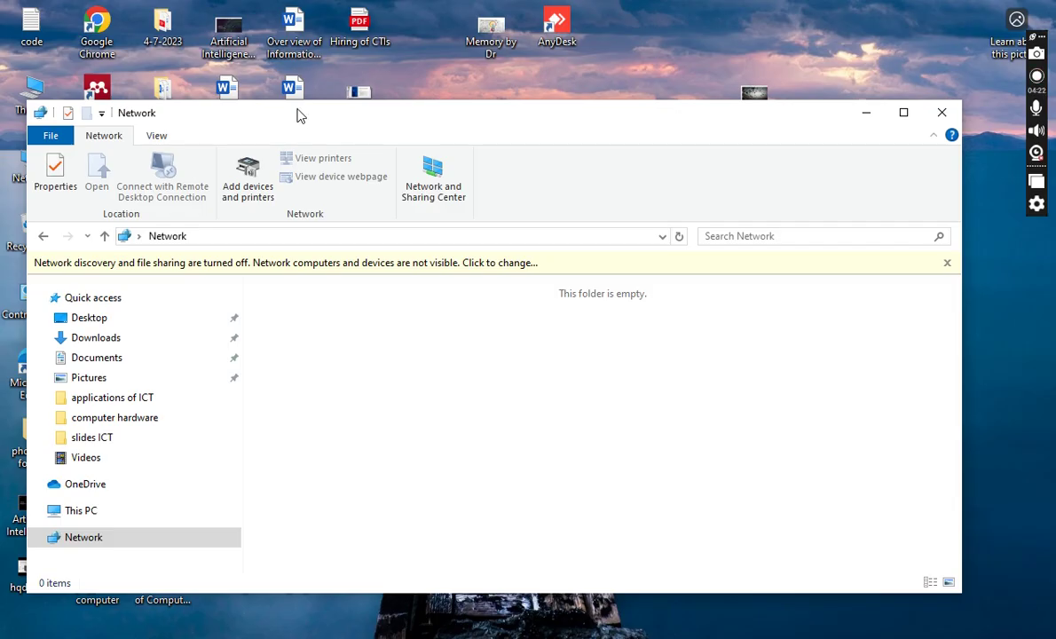
pyautogui.hotkey('alt', 'Tab')
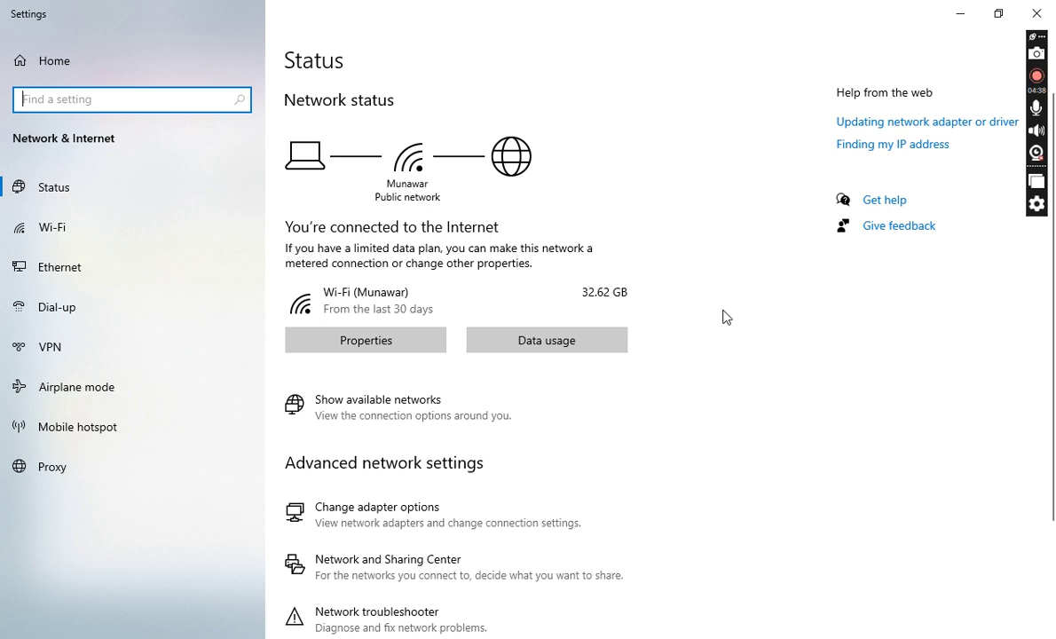
pyautogui.click(726, 317)
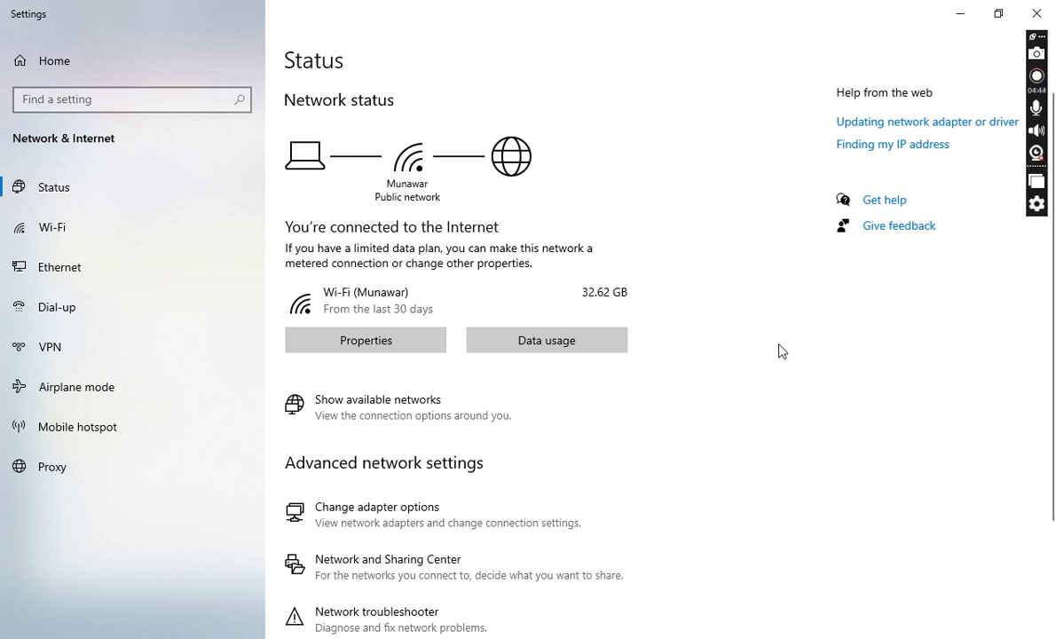
pyautogui.scroll(-2, 1050, 301)
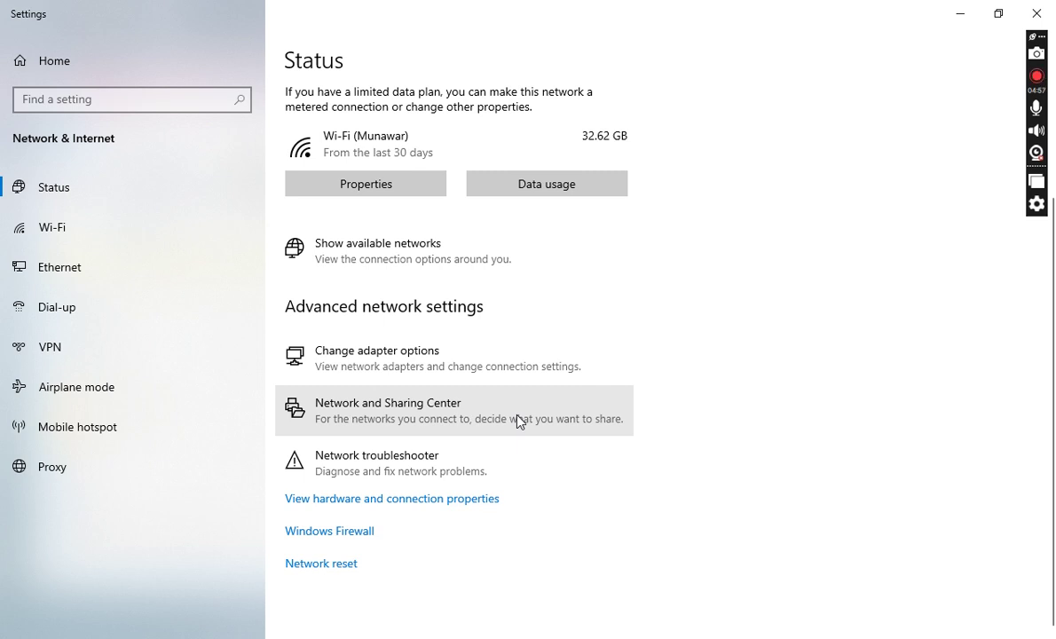
pyautogui.click(959, 13)
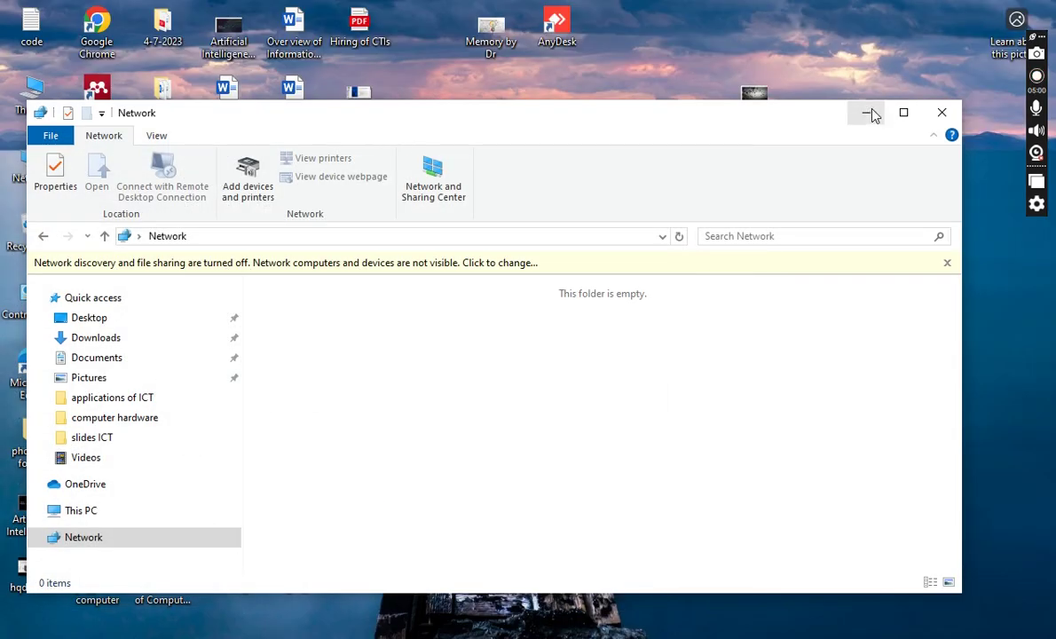
# Open Internet Properties and its Browsing history Website Data Settings, showing checks set to Never and 330 MB.
pyautogui.click(44, 237)
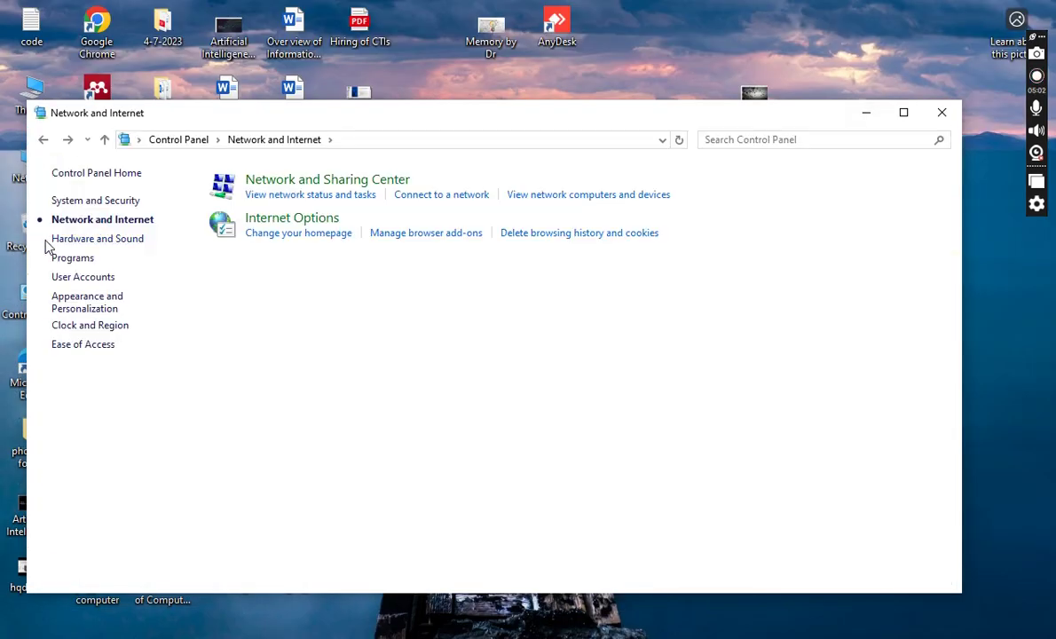
pyautogui.click(325, 226)
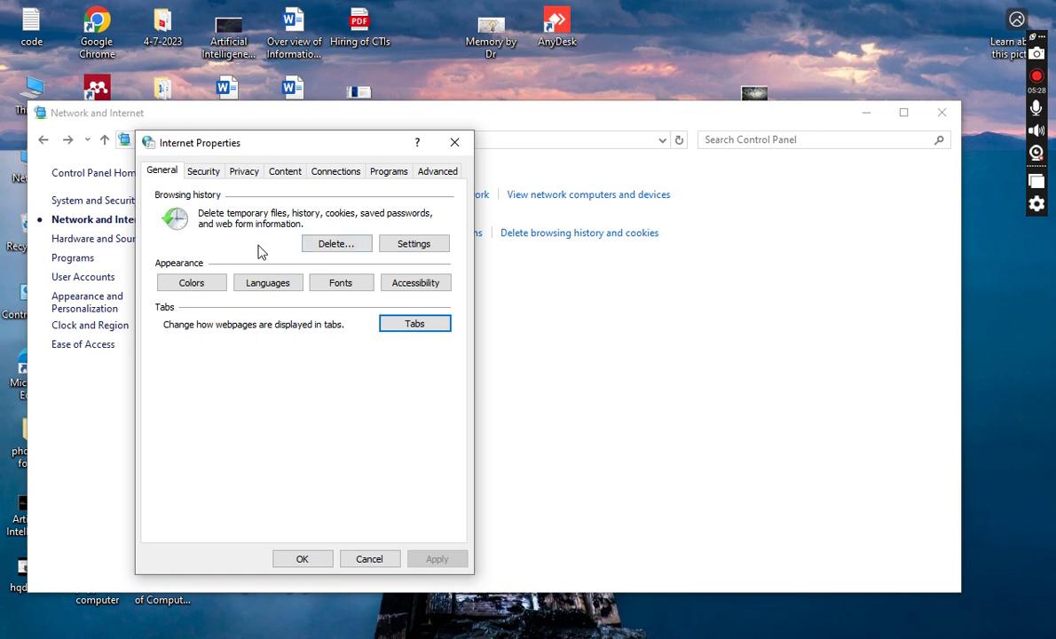
pyautogui.click(415, 246)
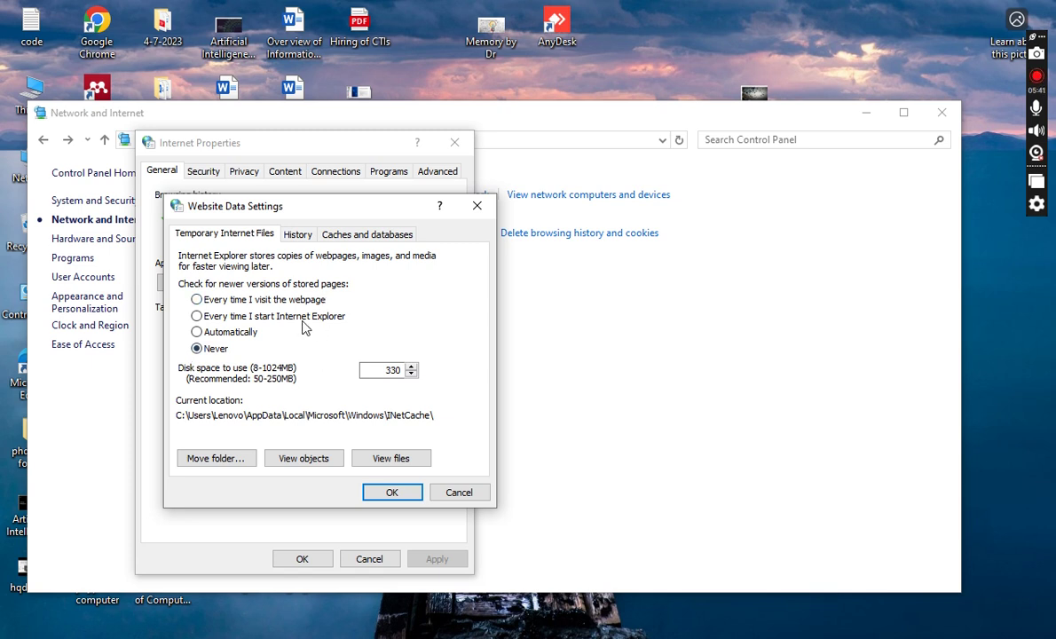
# Check the History and Caches and databases tabs, then cancel Website Data Settings unchanged.
pyautogui.click(301, 235)
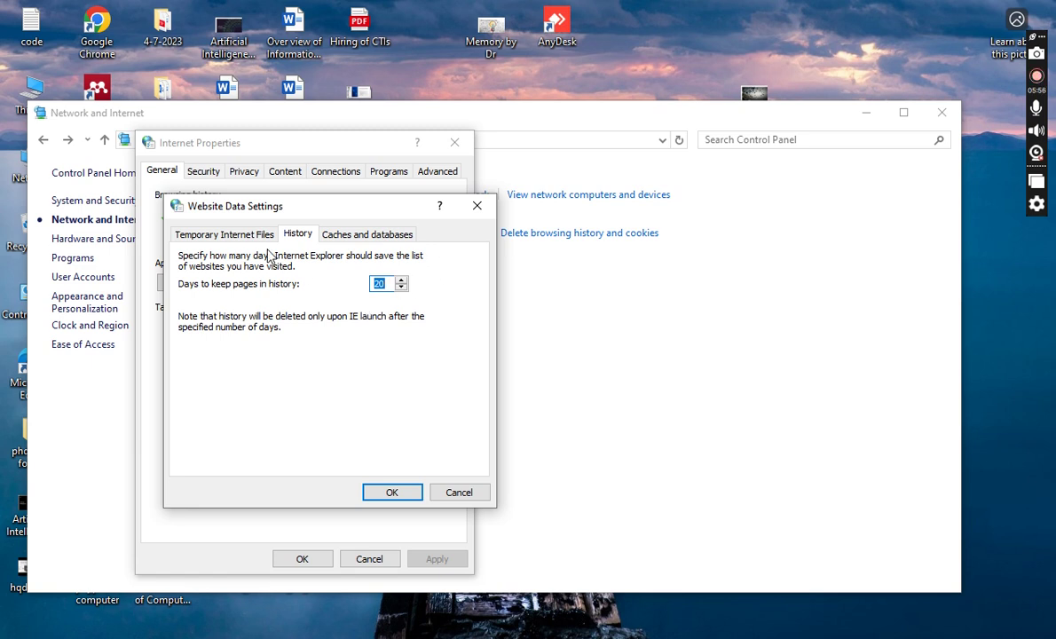
pyautogui.click(364, 236)
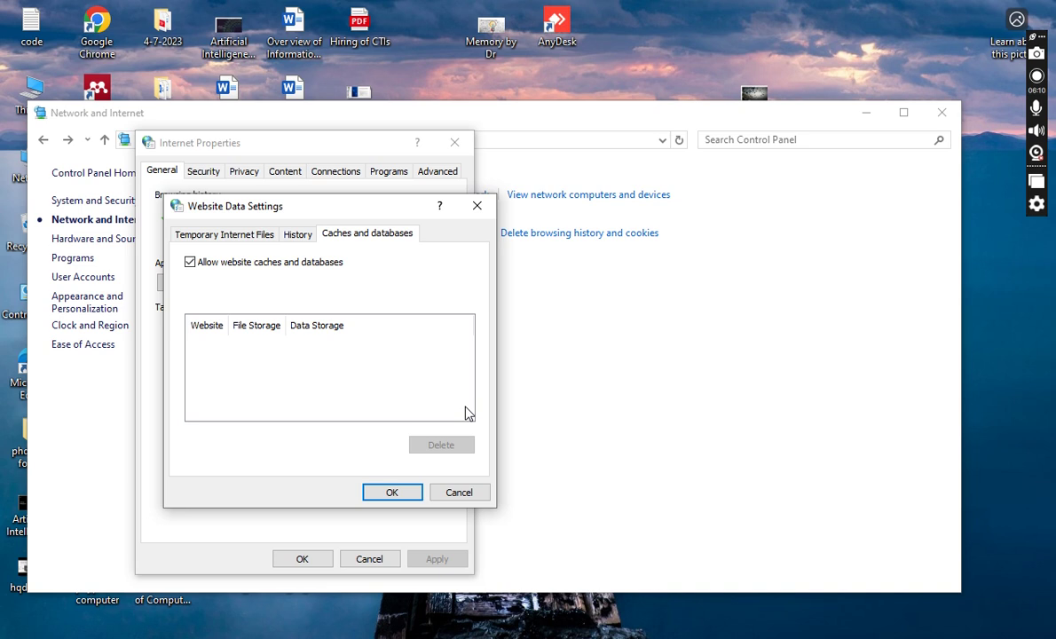
pyautogui.click(459, 493)
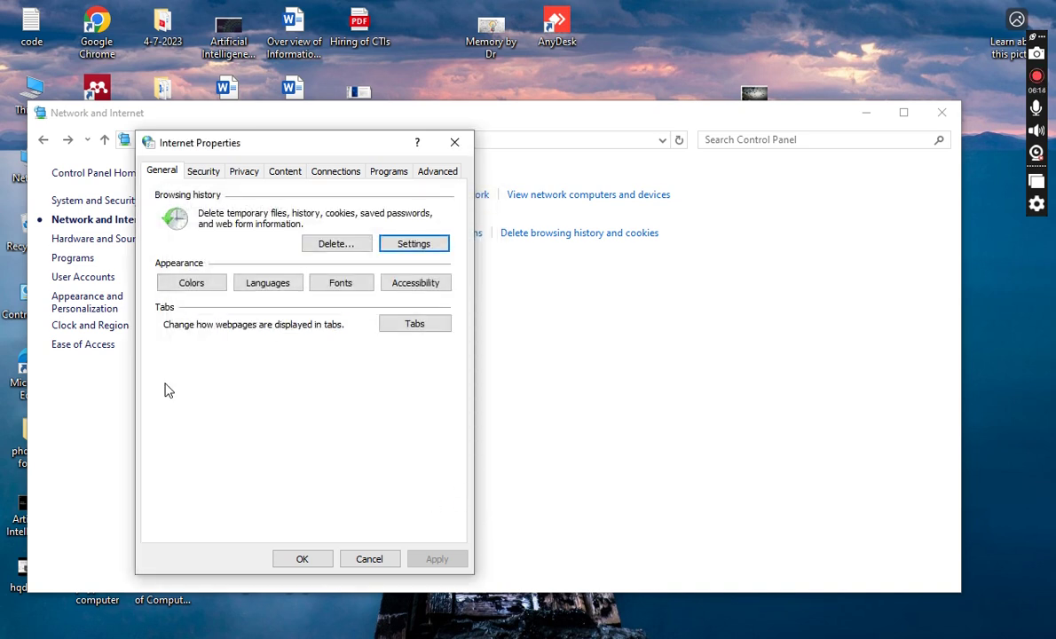
# Review and close the Colors dialog, then open Language Preference and the system Language settings page.
pyautogui.click(192, 283)
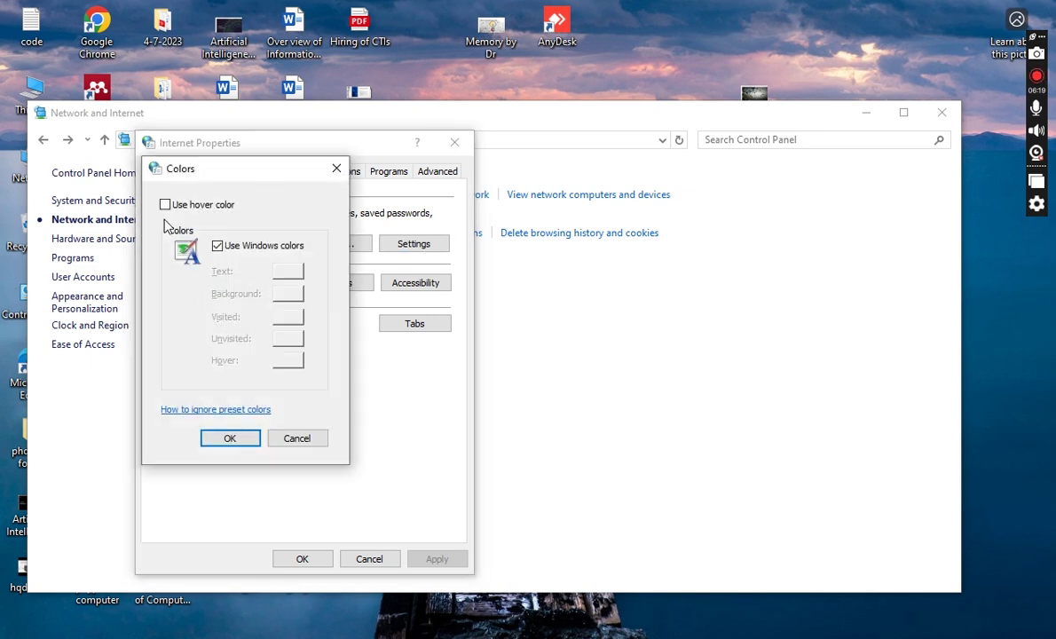
pyautogui.click(337, 170)
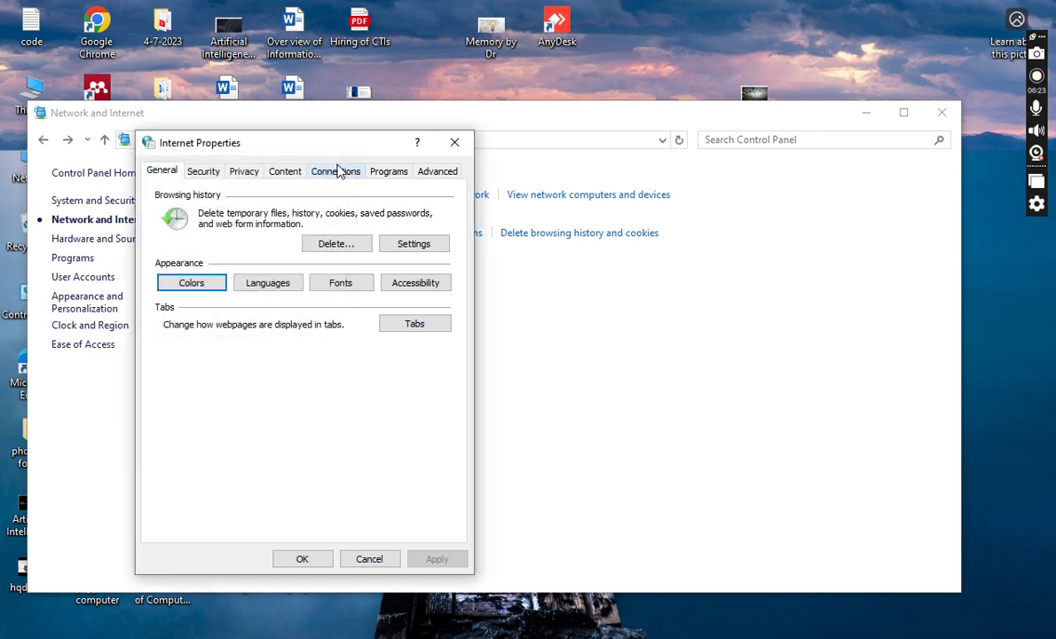
pyautogui.click(267, 284)
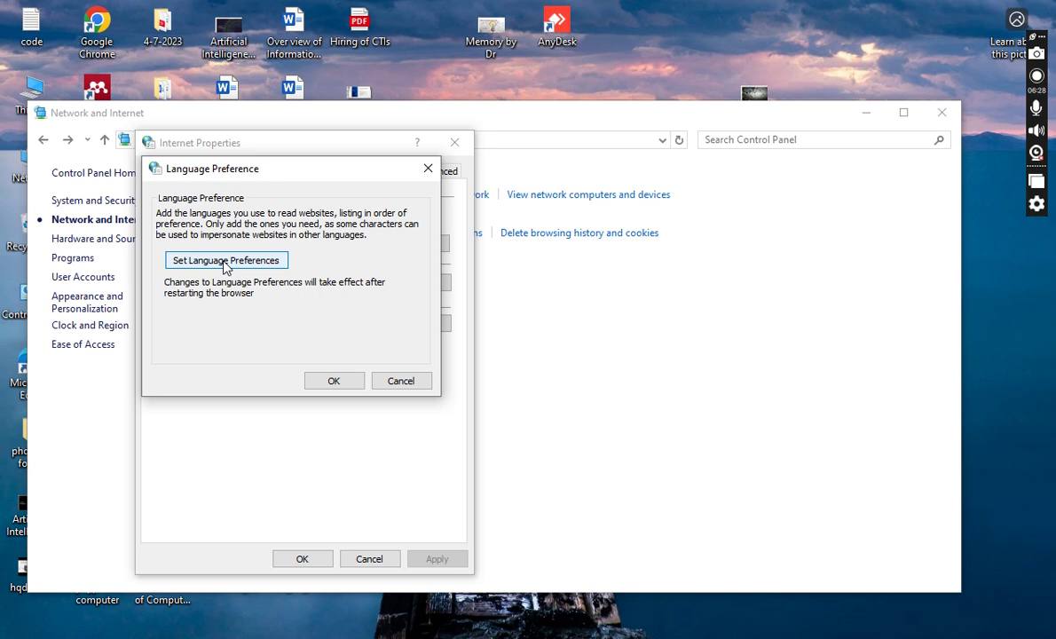
pyautogui.click(225, 262)
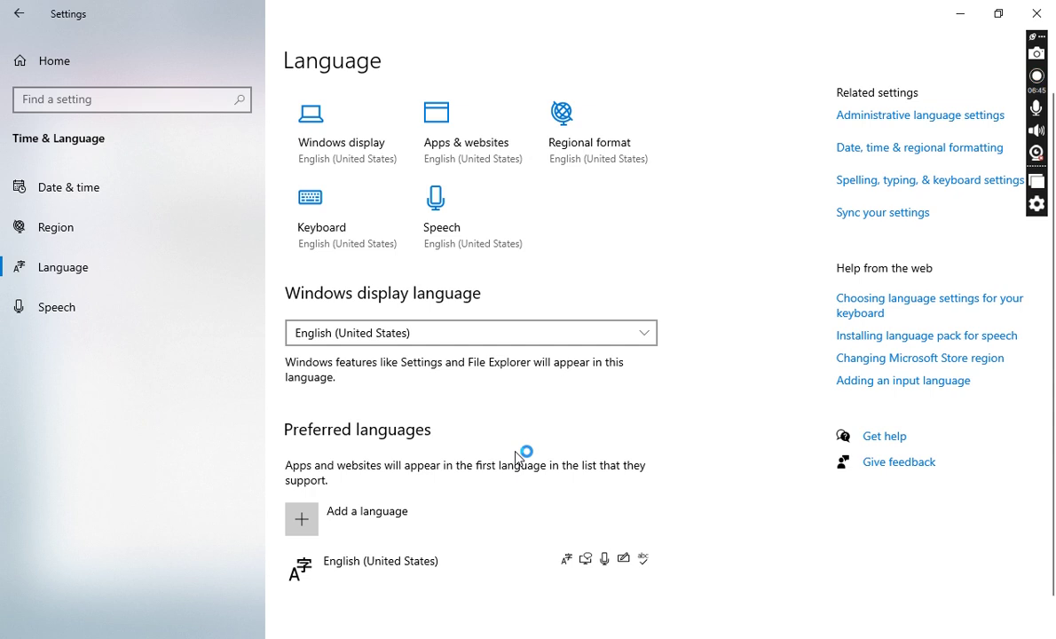
# Cancel Language Preference, browse the Fonts list, and close it with Times New Roman and Courier New kept.
pyautogui.click(22, 16)
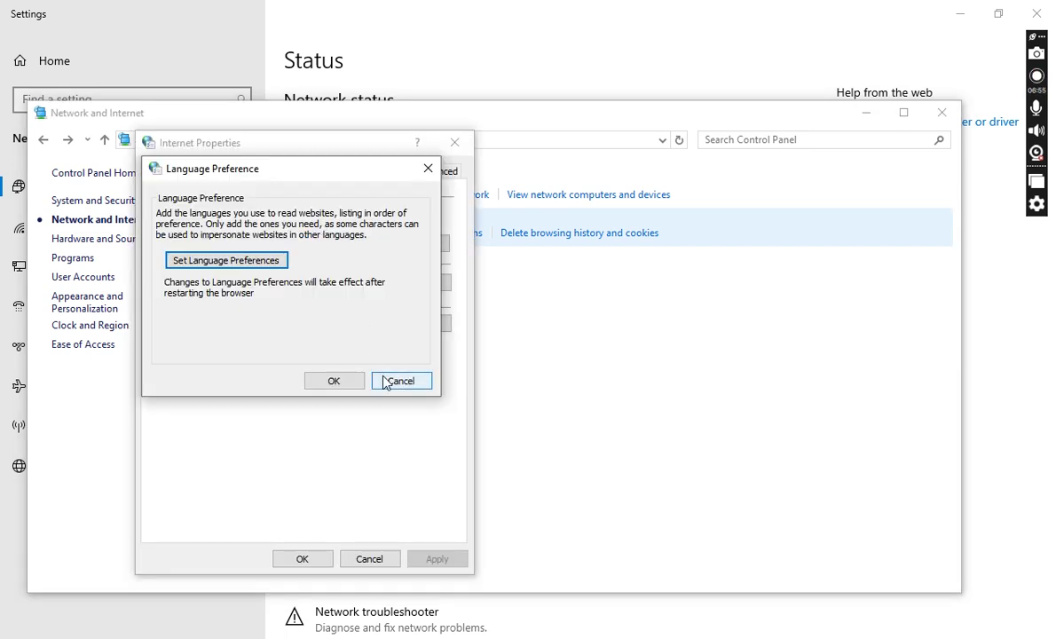
pyautogui.click(387, 380)
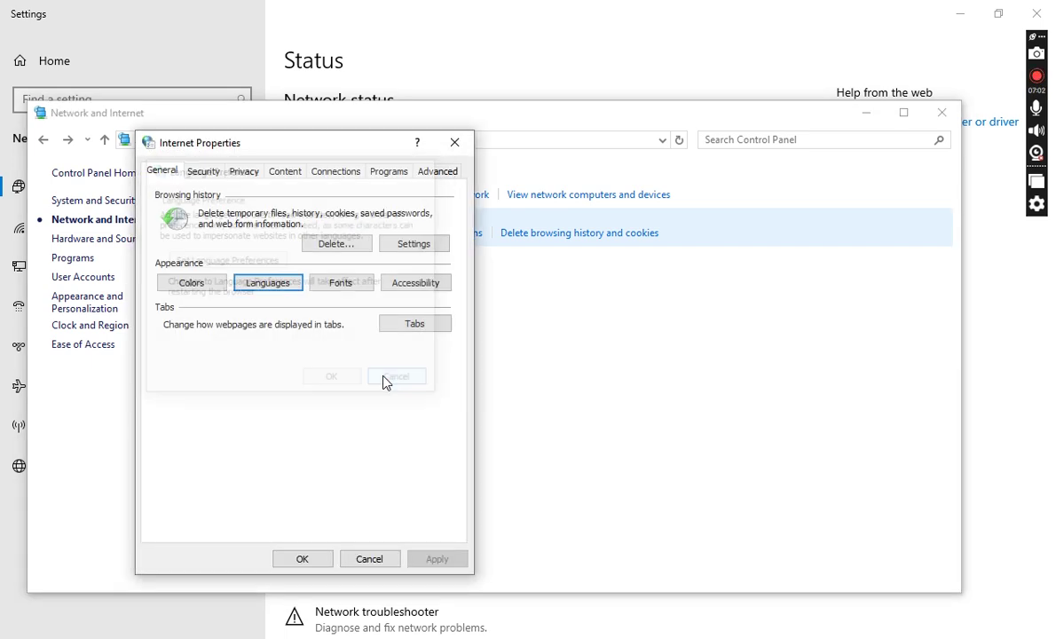
pyautogui.click(344, 284)
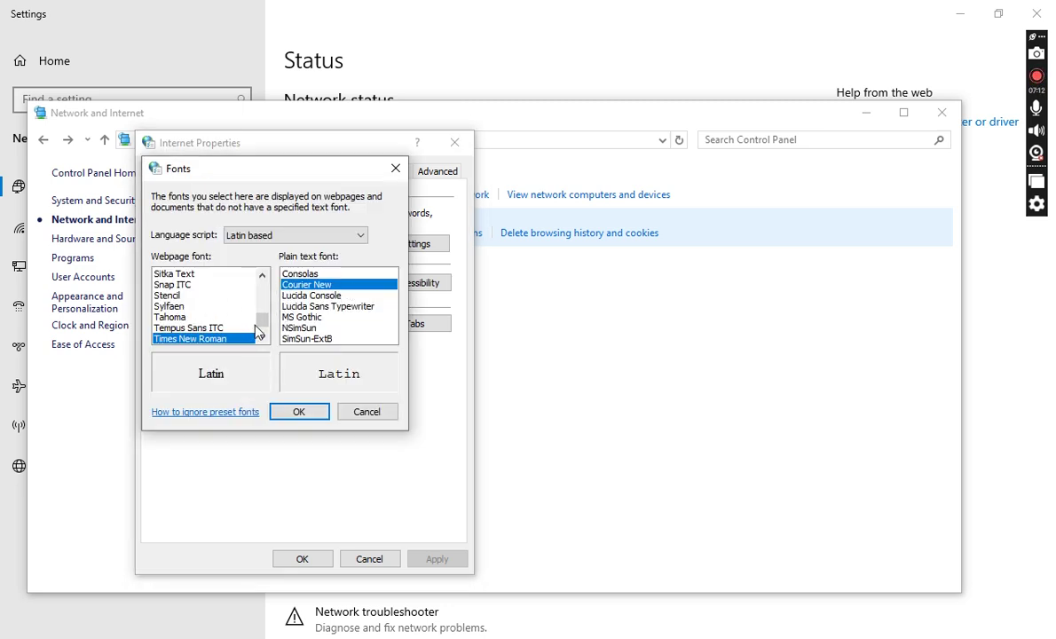
pyautogui.moveTo(259, 327)
pyautogui.mouseDown()
pyautogui.moveTo(262, 283)
pyautogui.moveTo(261, 315)
pyautogui.mouseUp()
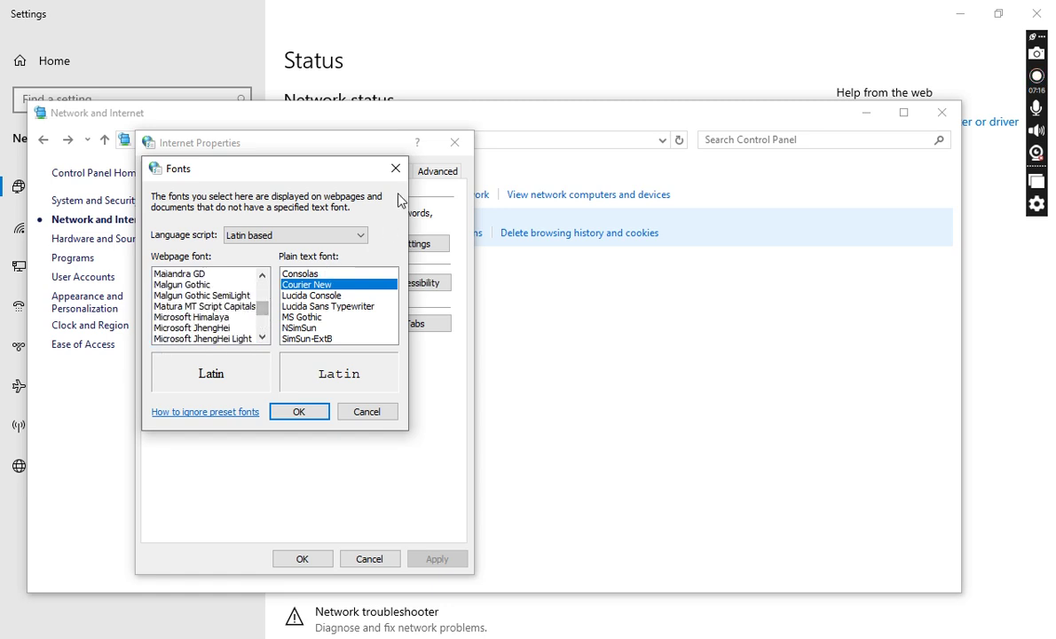
pyautogui.click(395, 168)
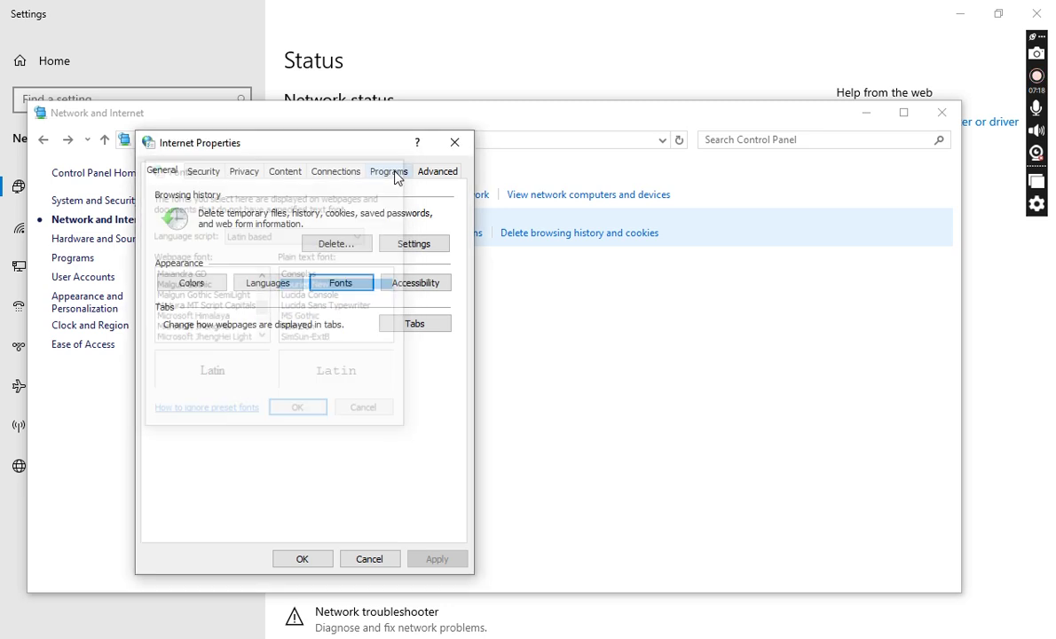
pyautogui.click(419, 285)
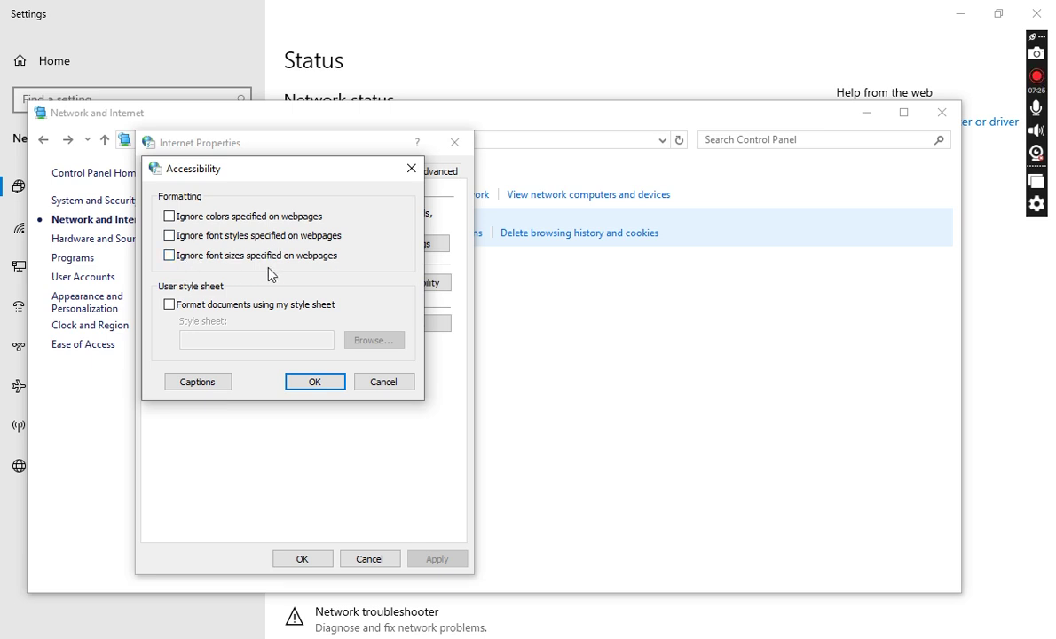
pyautogui.click(390, 391)
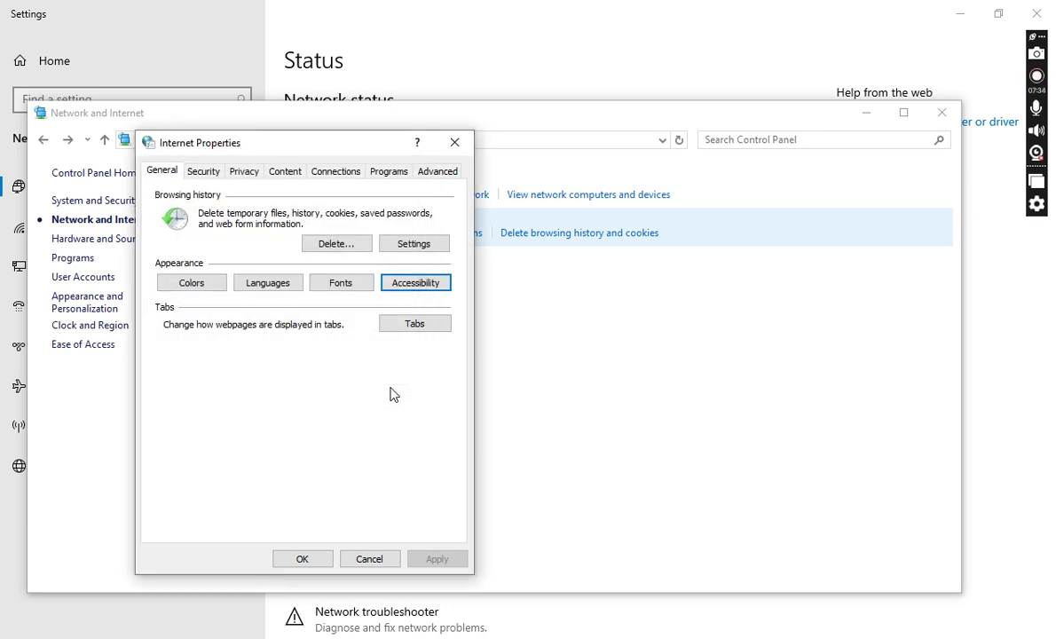
# On the Security tab, browse the Internet zone's Custom level settings and cancel, leaving Medium-high.
pyautogui.click(207, 174)
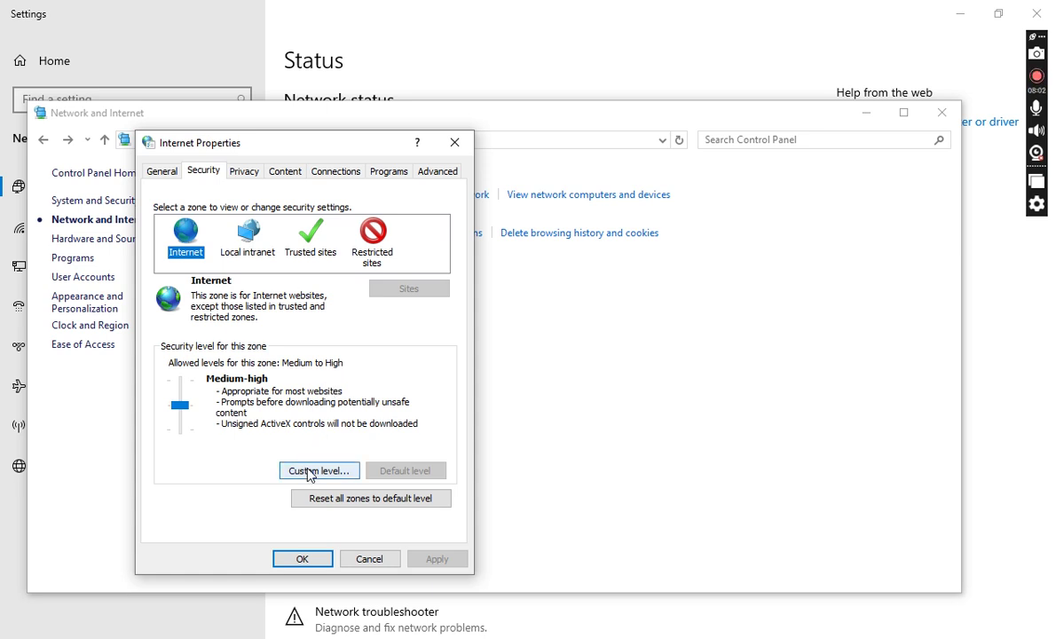
pyautogui.click(310, 475)
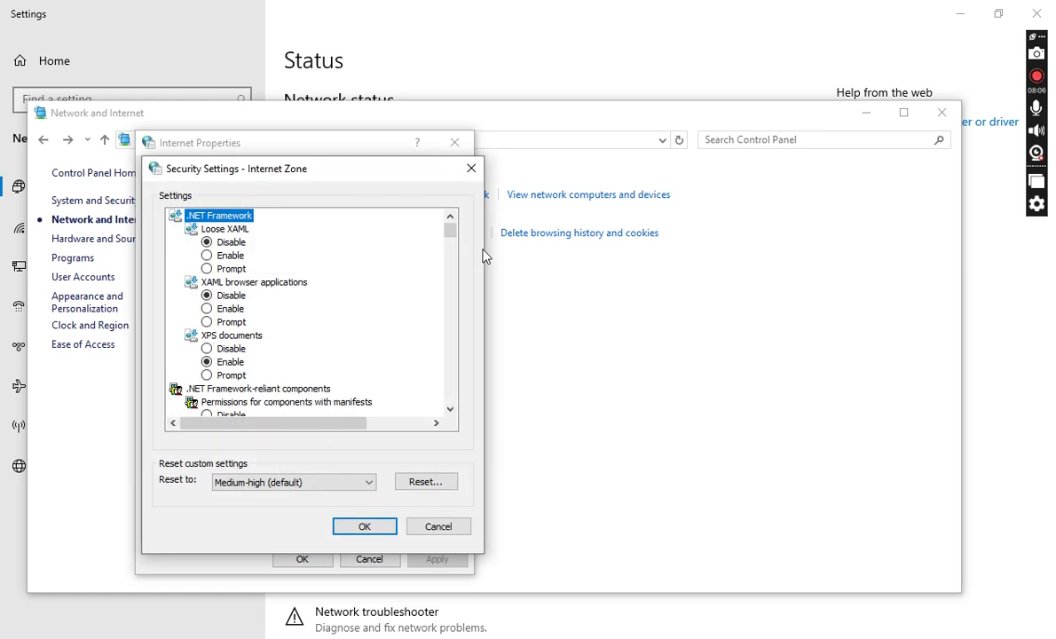
pyautogui.moveTo(448, 244); pyautogui.dragTo(471, 266)
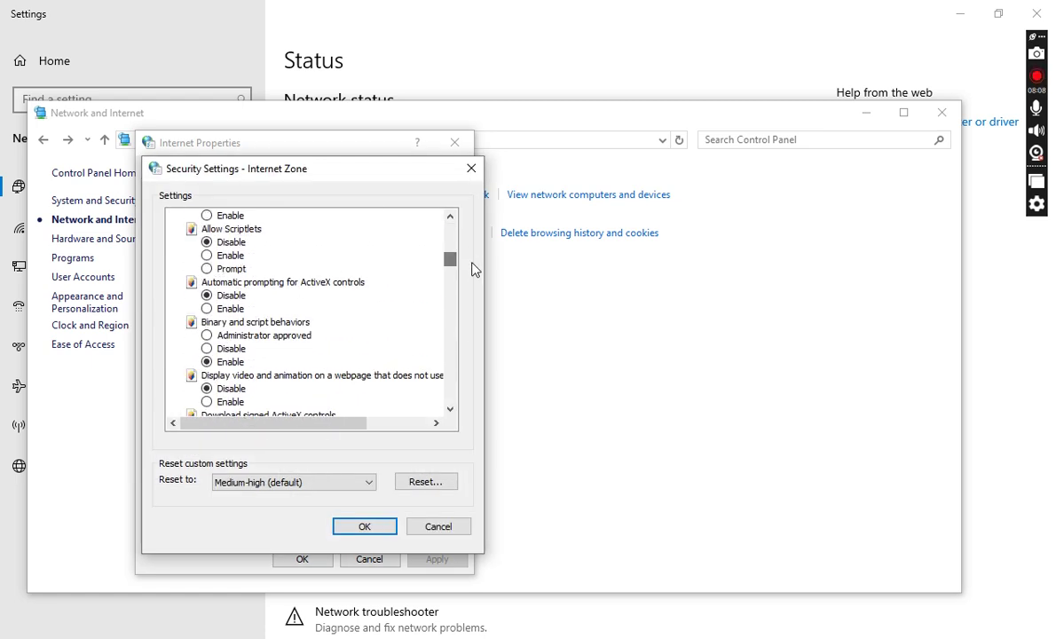
pyautogui.click(436, 527)
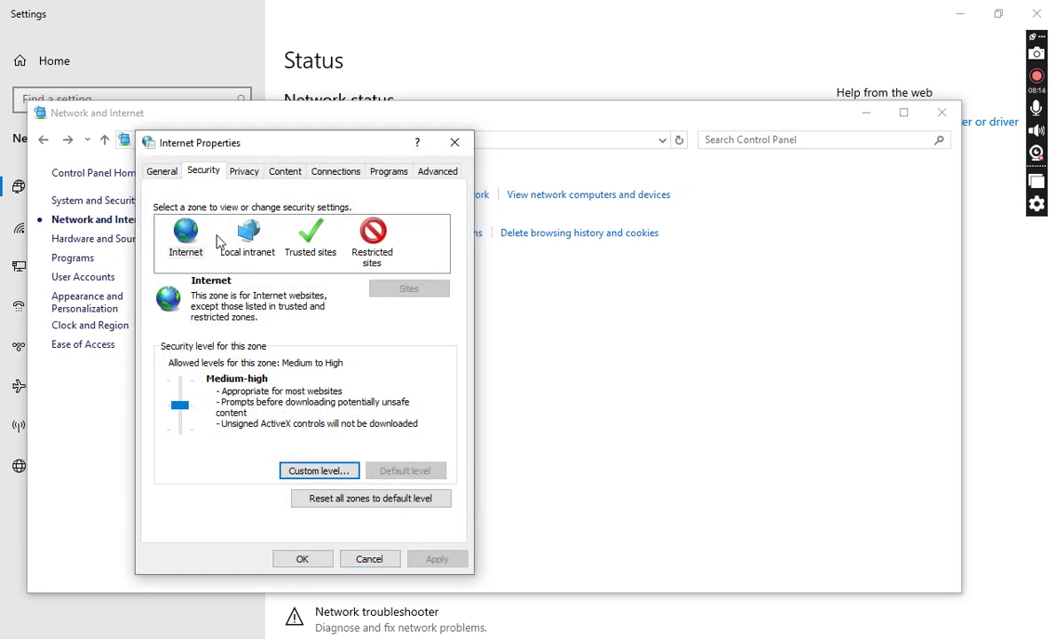
# Review the sites the Local intranet zone includes, then display the Trusted sites zone at Medium security.
pyautogui.click(253, 245)
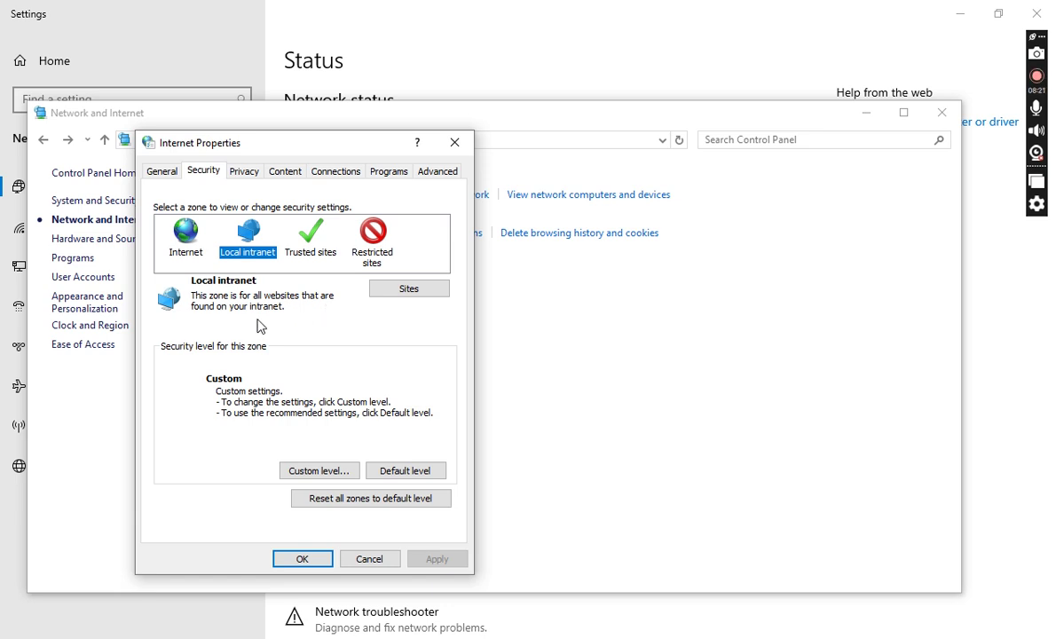
pyautogui.click(415, 291)
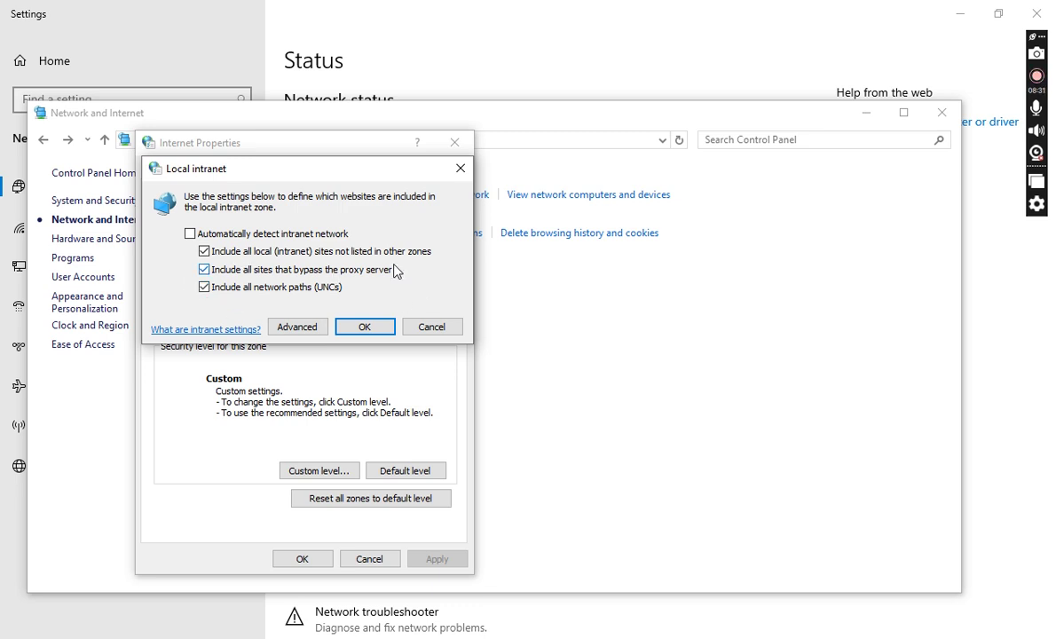
pyautogui.click(418, 334)
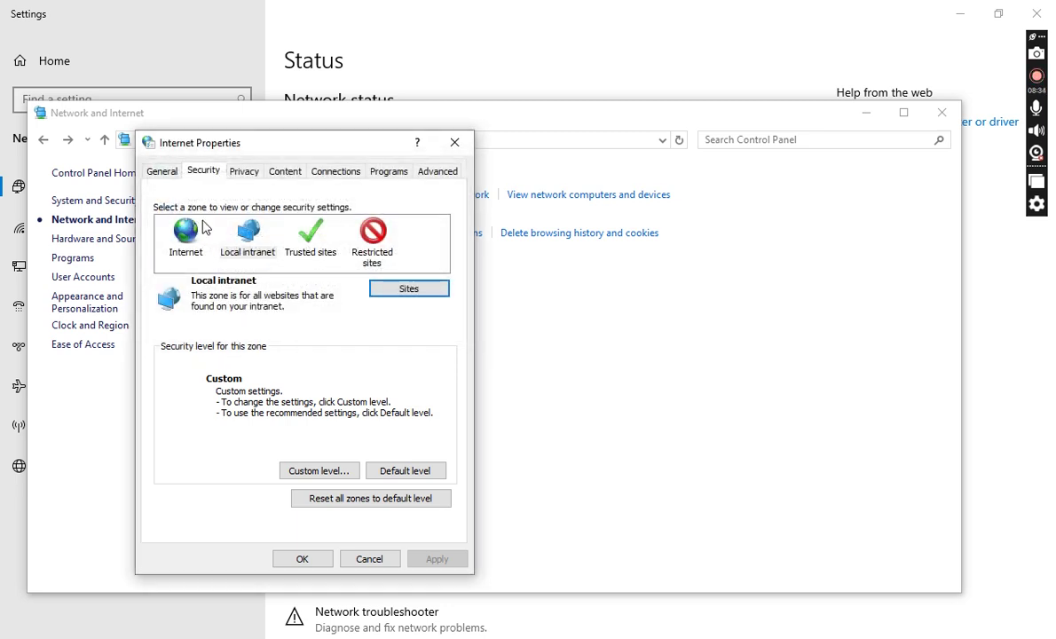
pyautogui.click(313, 244)
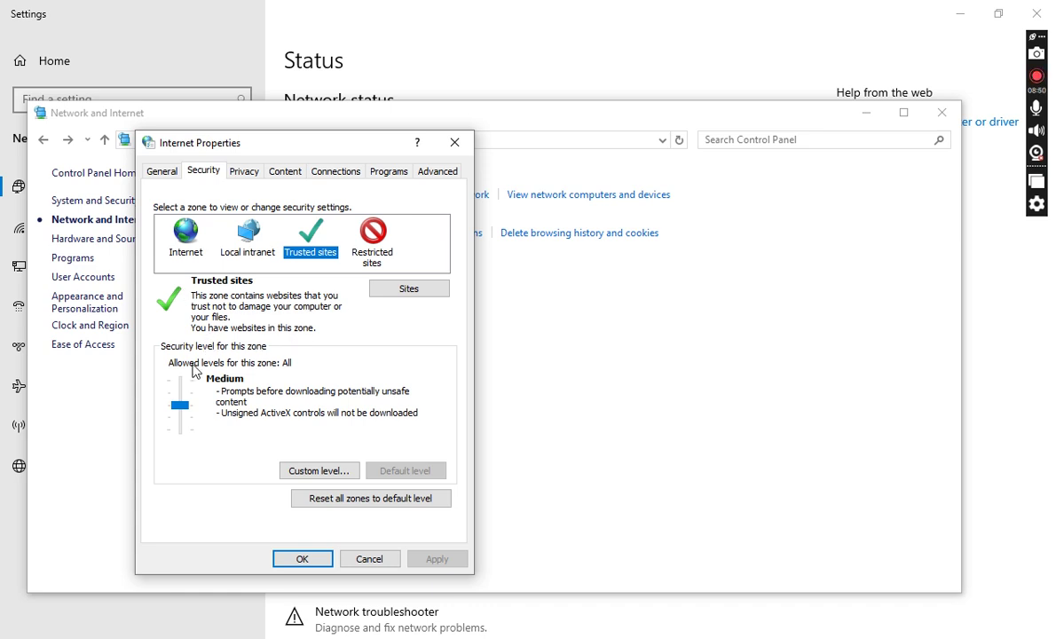
# View the Restricted sites zone at High, then show the Privacy tab with Pop-up Blocker on.
pyautogui.click(373, 249)
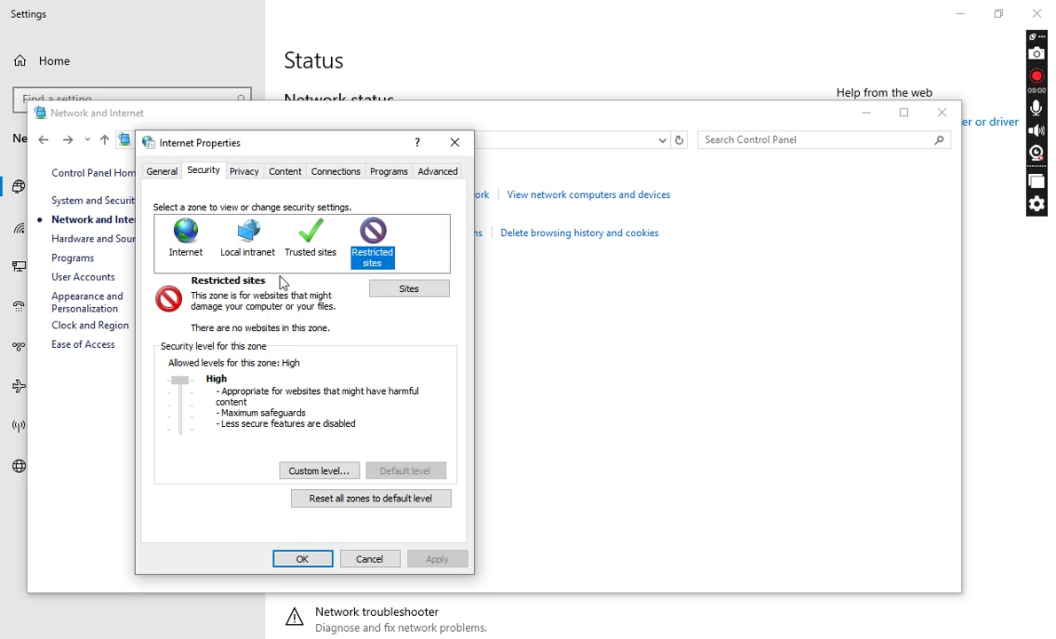
pyautogui.click(252, 179)
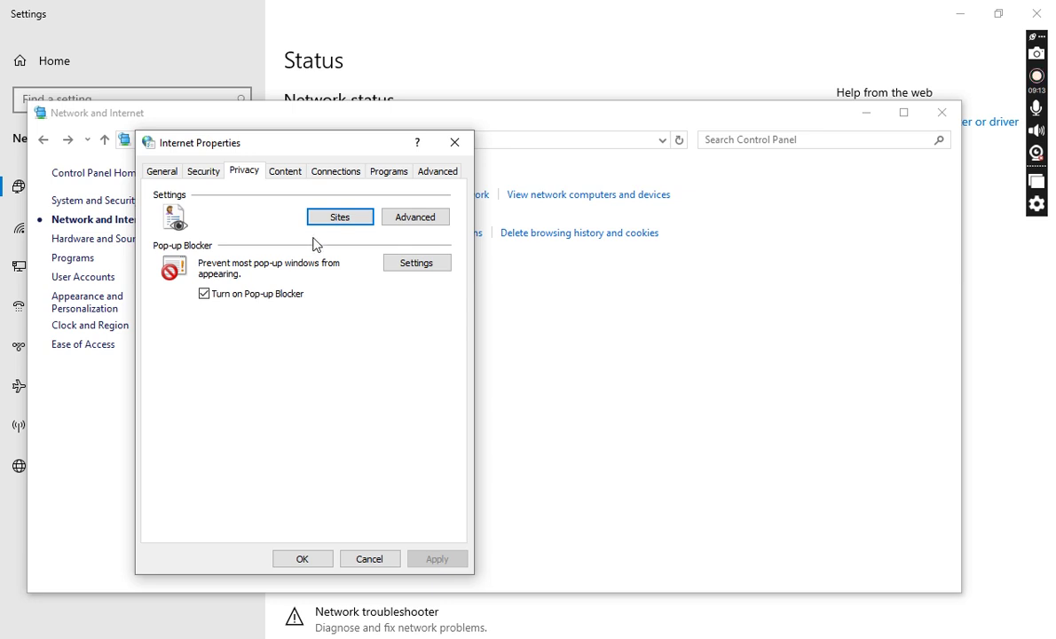
# Check the Per Site Privacy Actions list, which has no managed websites, then show the Content tab.
pyautogui.click(342, 220)
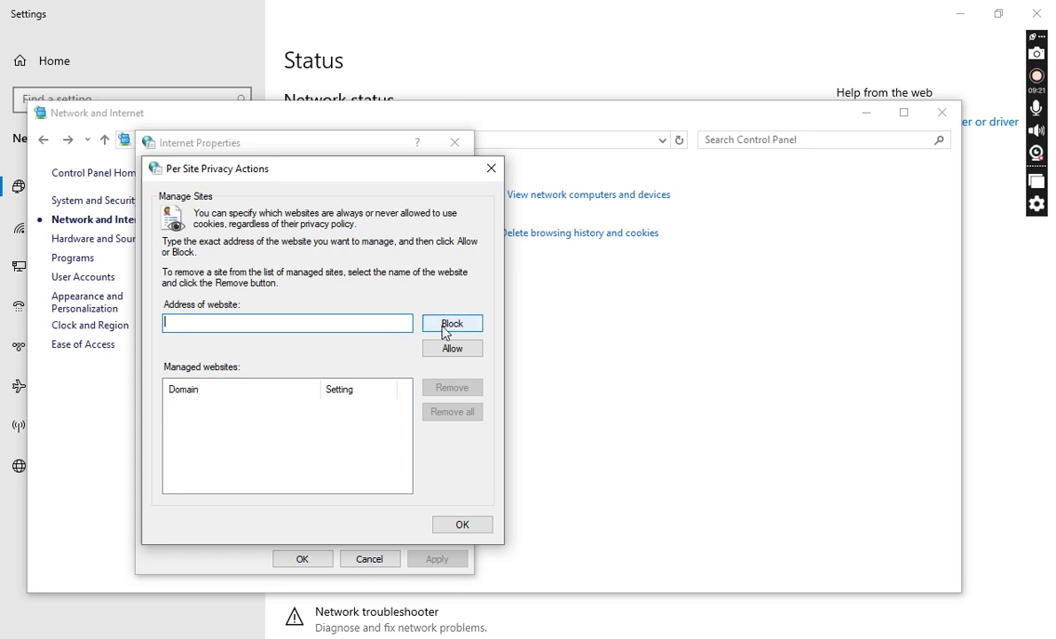
pyautogui.click(465, 526)
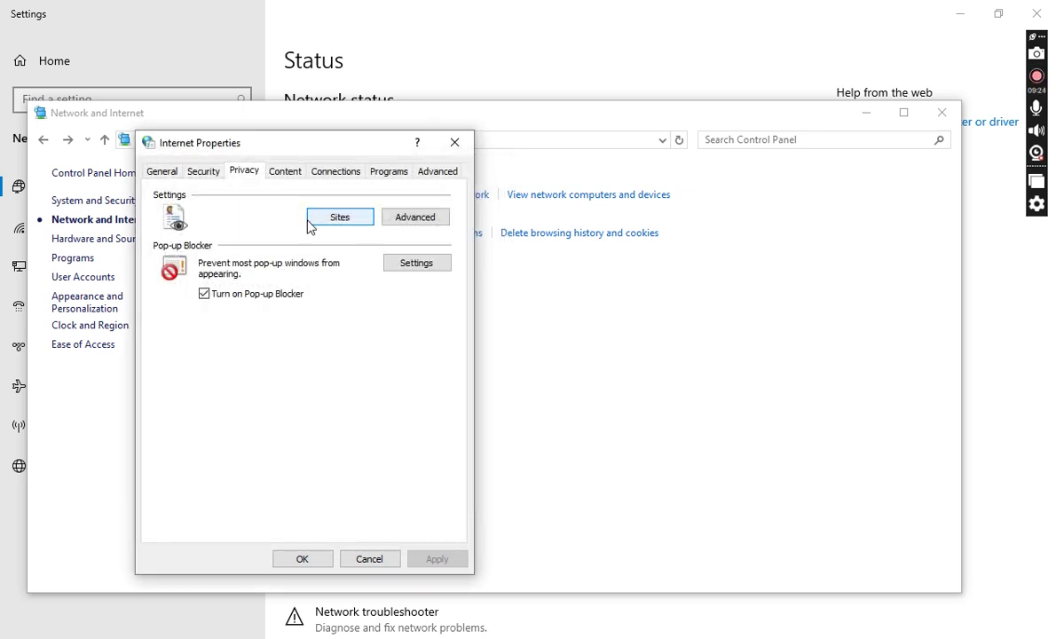
pyautogui.click(286, 174)
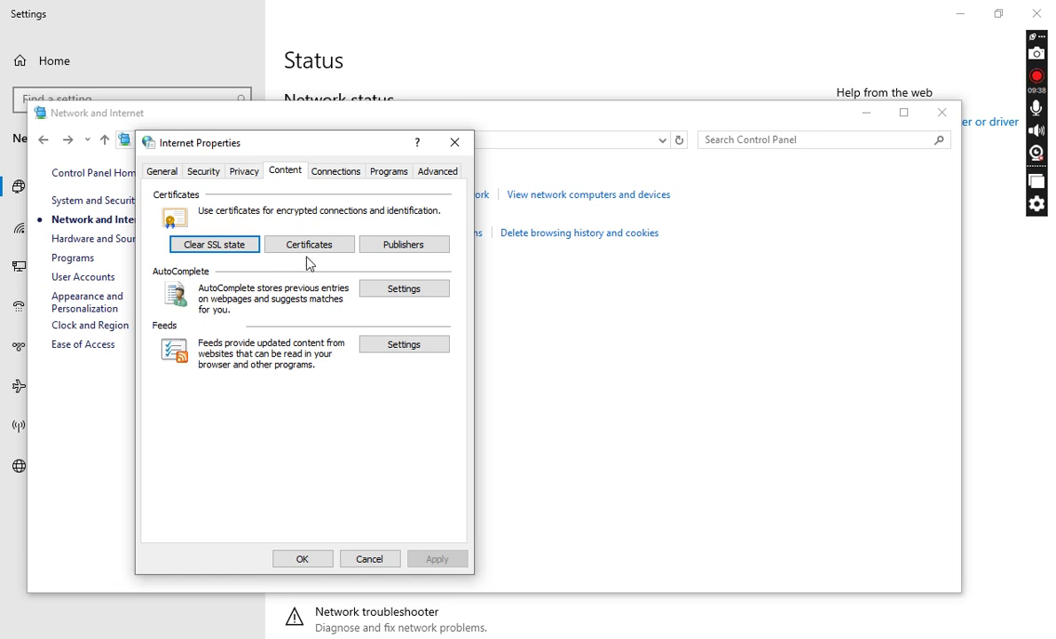
# Clear the SSL state and dismiss the 'SSL Cache Cleared Successfully' message.
pyautogui.click(235, 245)
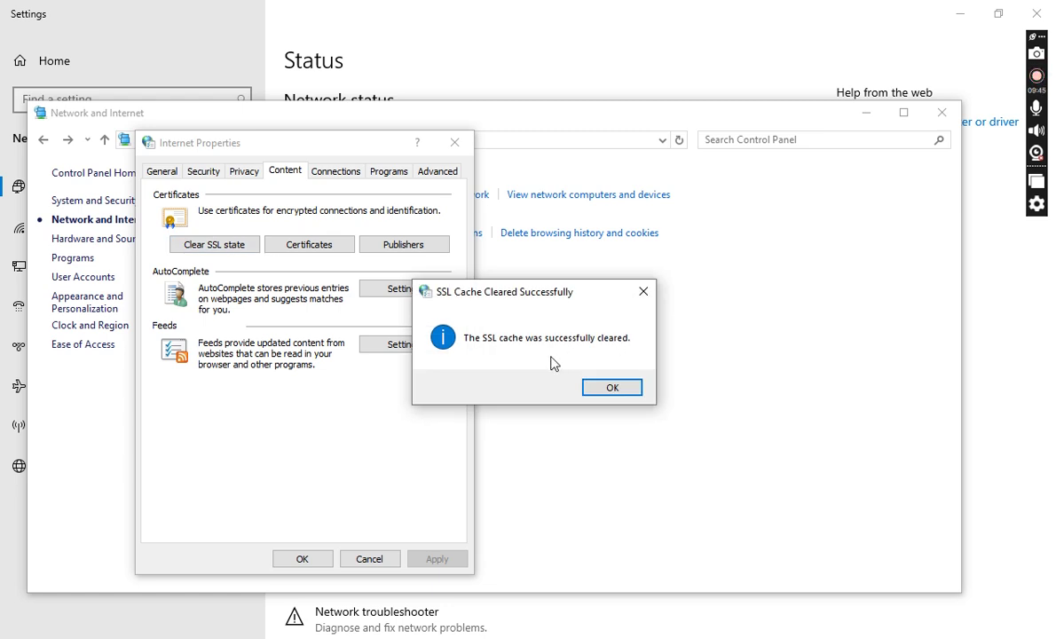
pyautogui.click(641, 299)
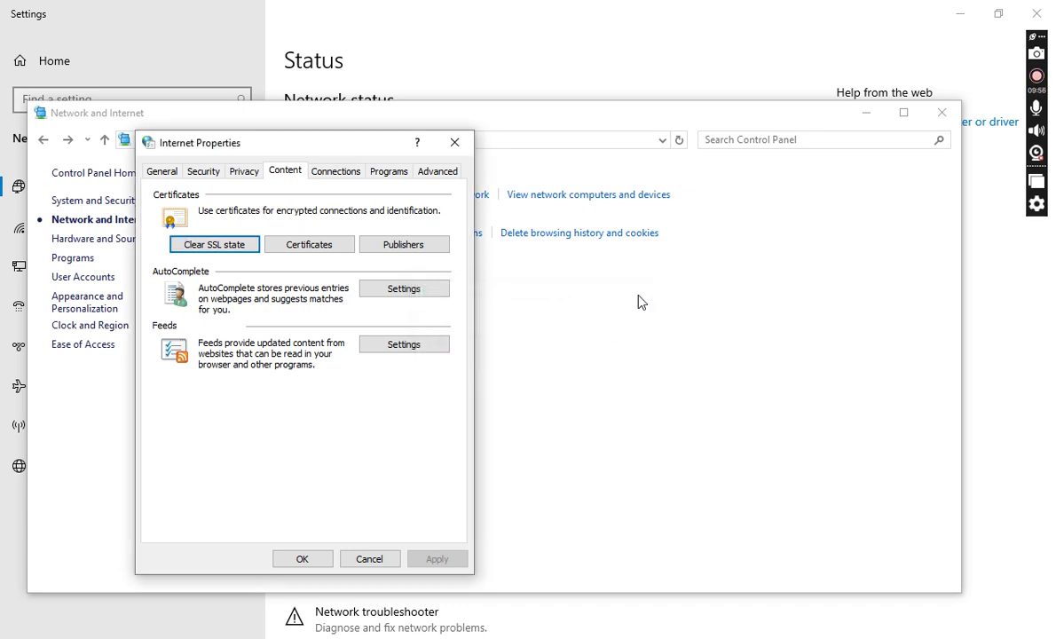
pyautogui.click(312, 246)
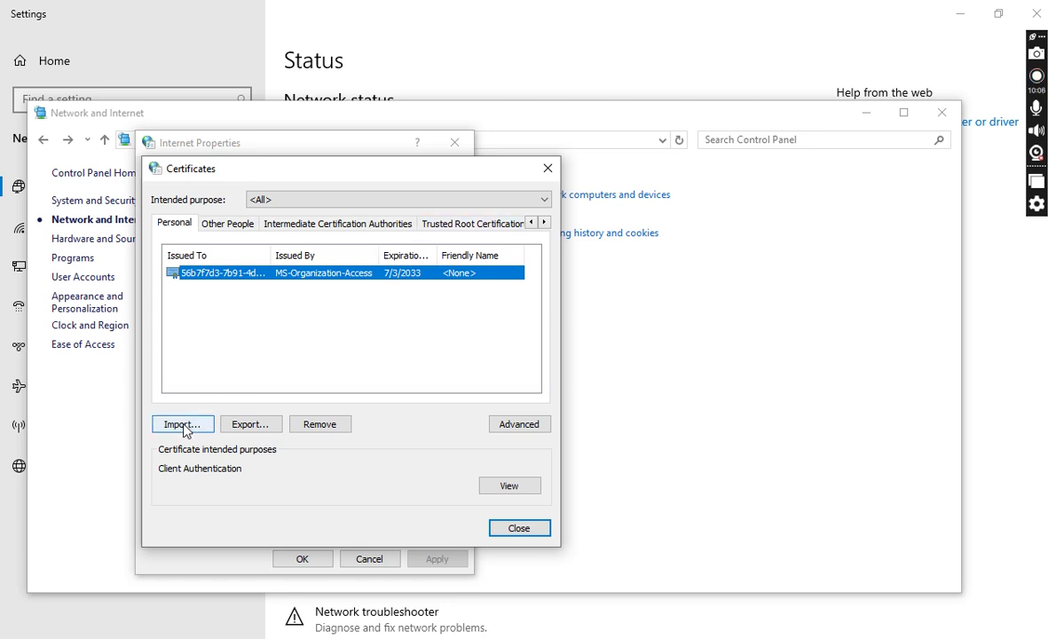
pyautogui.click(517, 529)
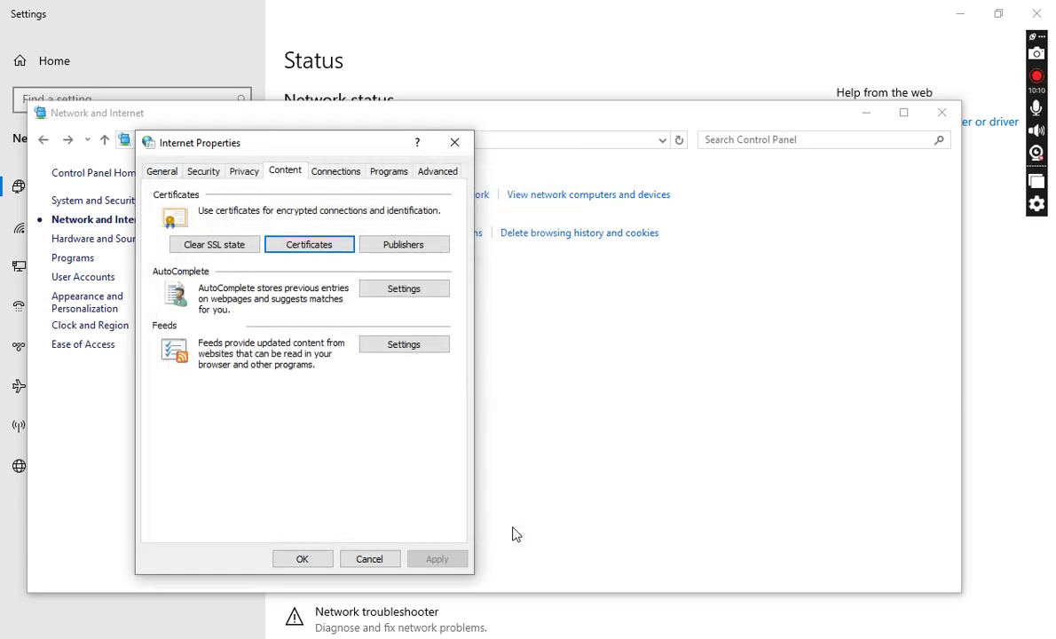
pyautogui.click(407, 248)
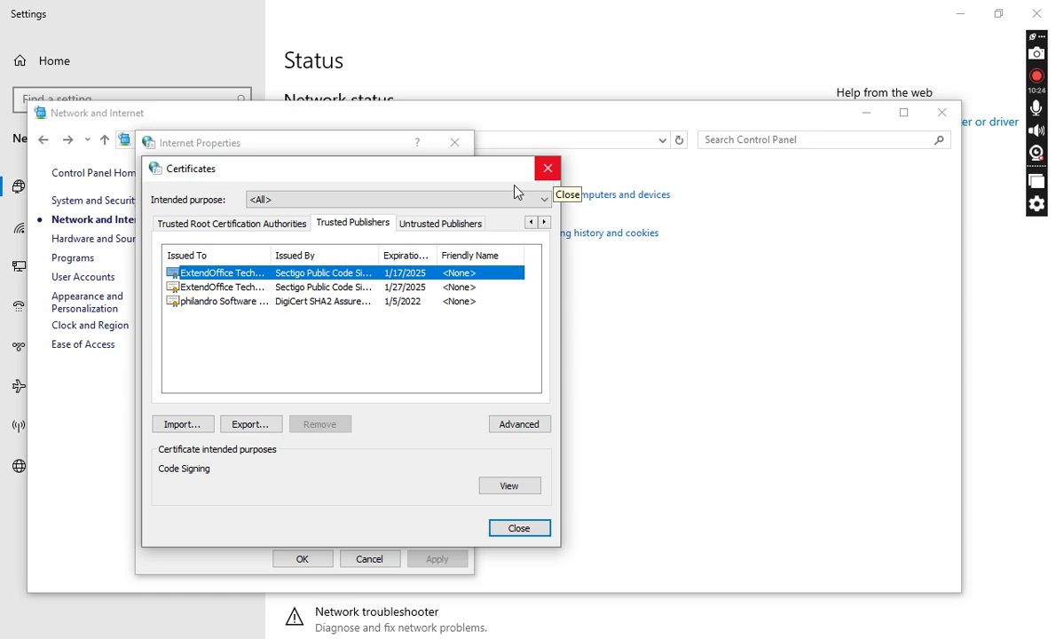
pyautogui.click(435, 230)
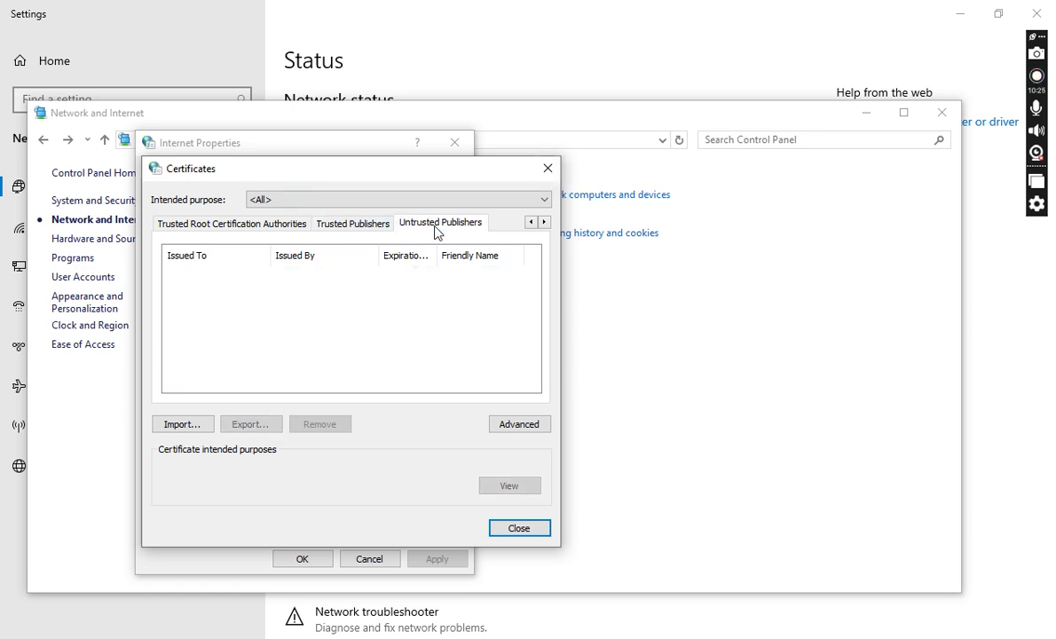
pyautogui.click(547, 169)
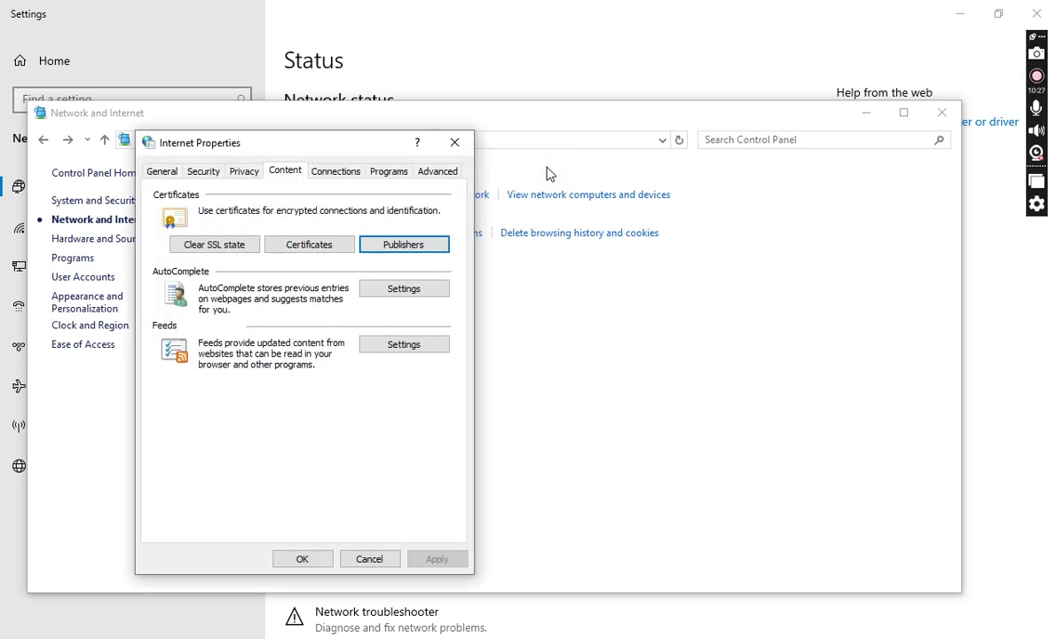
# In LAN settings, enable the automatic configuration script with address 192.168.10.50.
pyautogui.click(343, 174)
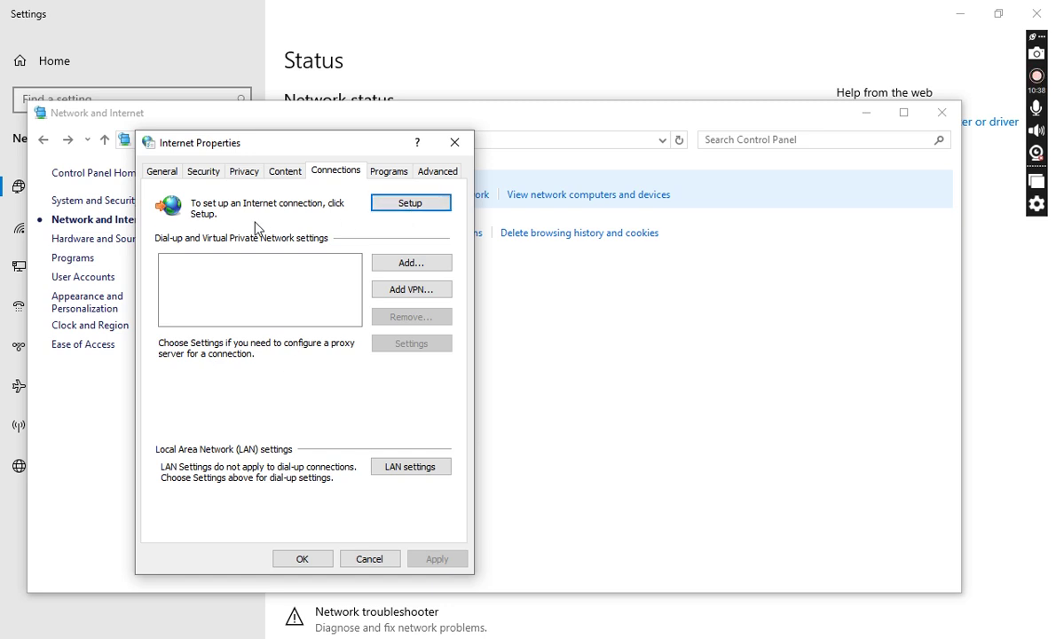
pyautogui.click(388, 471)
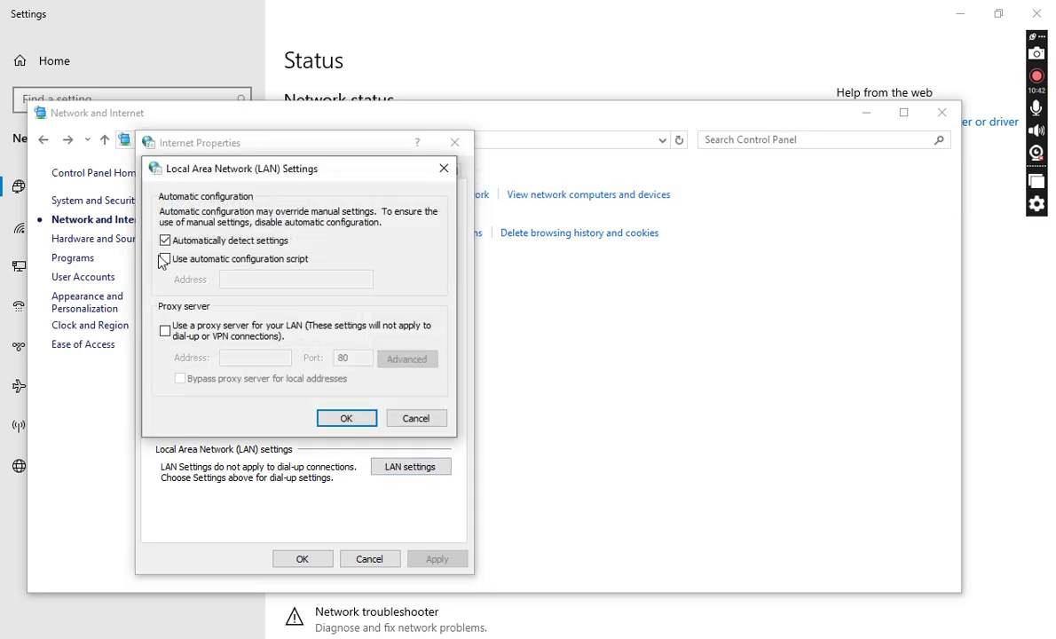
pyautogui.click(166, 259)
pyautogui.click(241, 280)
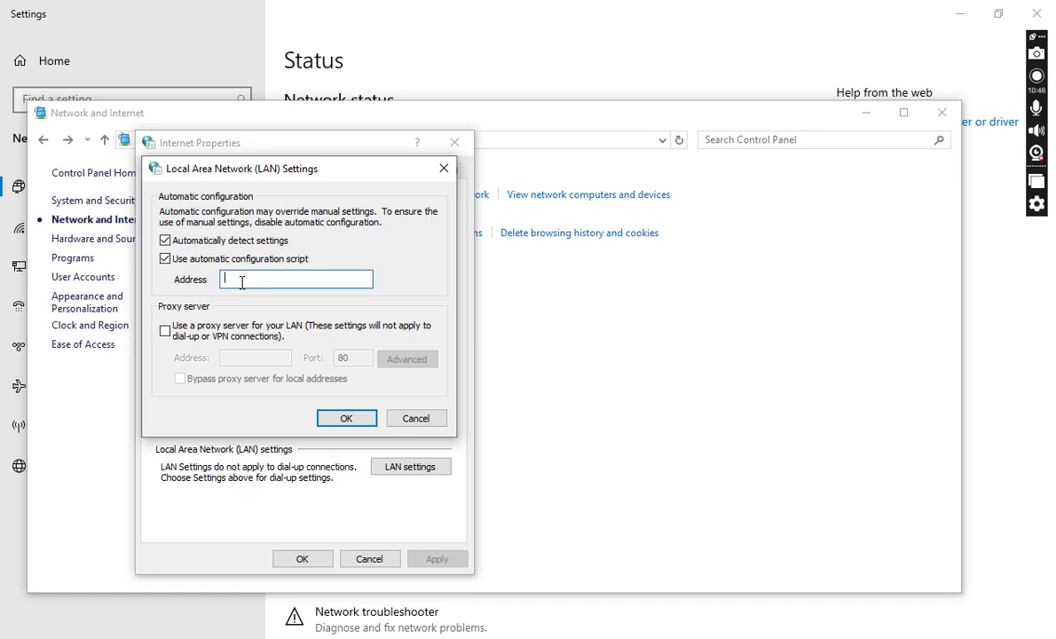
pyautogui.write('192.168.10.50')
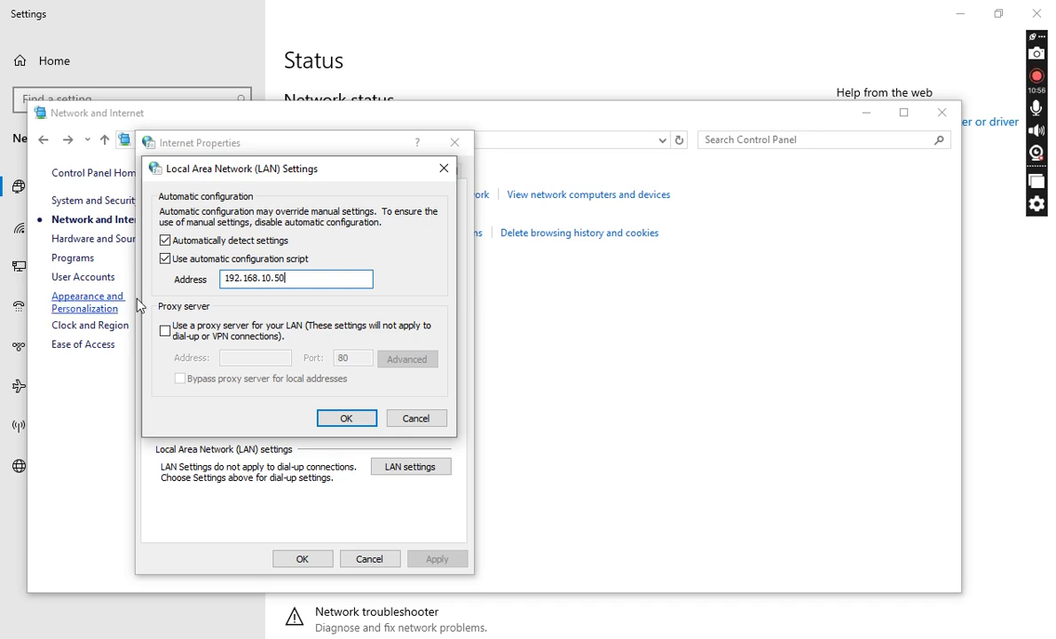
# Turn on a LAN proxy server at 192.168.10.50, port 8080, then close LAN settings.
pyautogui.click(165, 330)
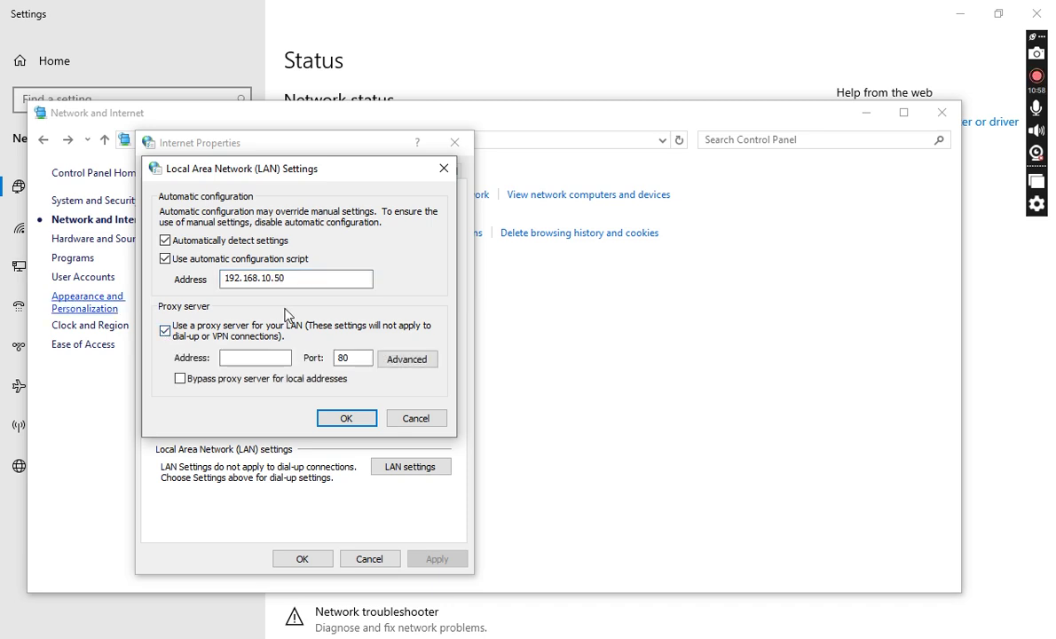
pyautogui.moveTo(285, 278); pyautogui.dragTo(198, 284)
pyautogui.hotkey('ctrl', 'c')
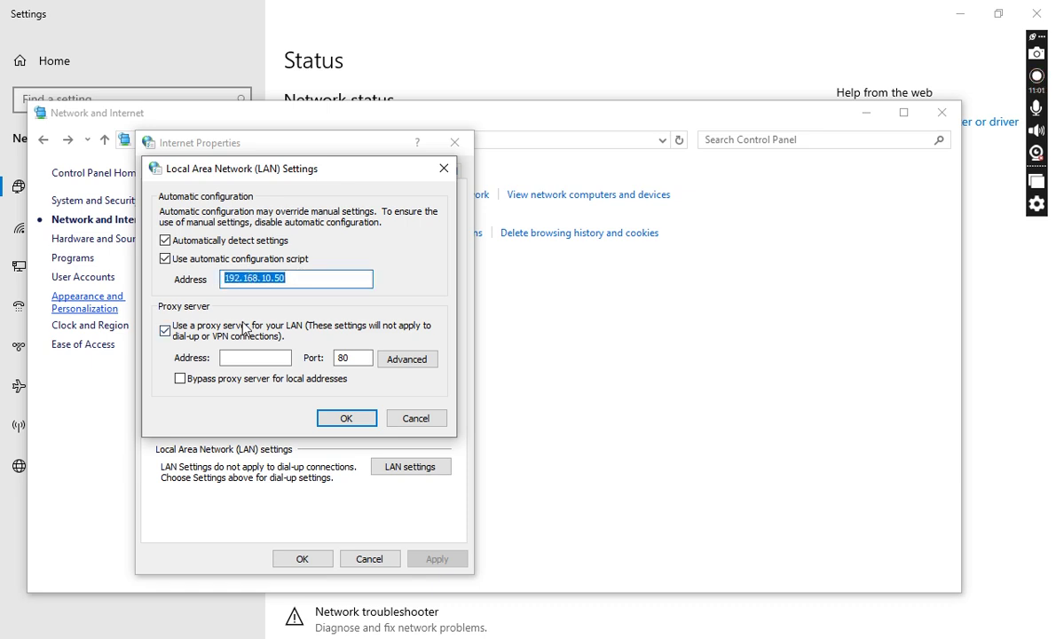
pyautogui.click(241, 356)
pyautogui.hotkey('ctrl', 'v')
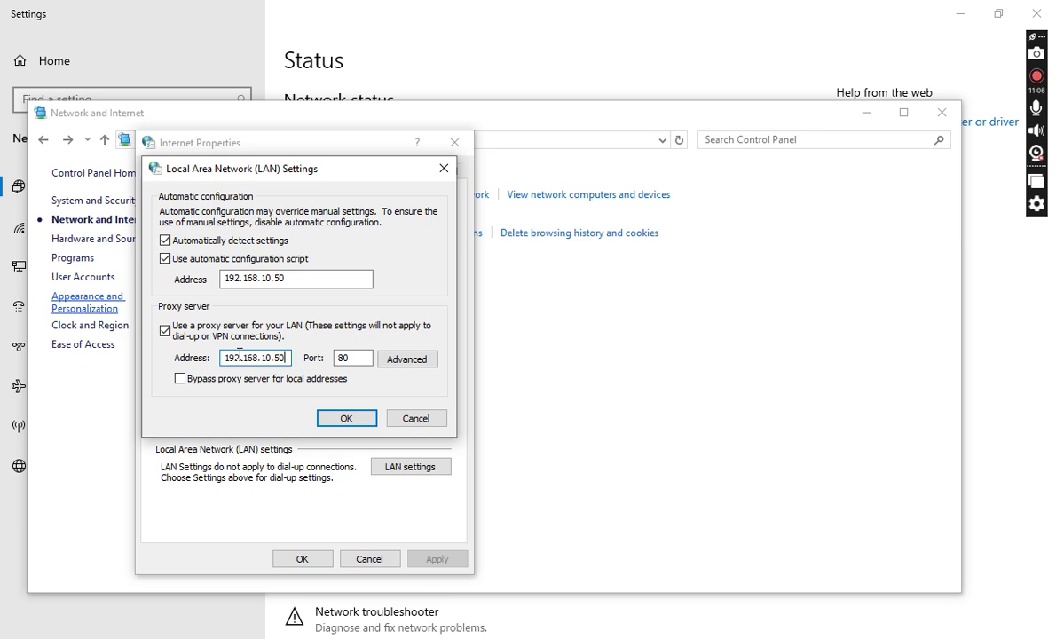
pyautogui.click(355, 357)
pyautogui.write('80')
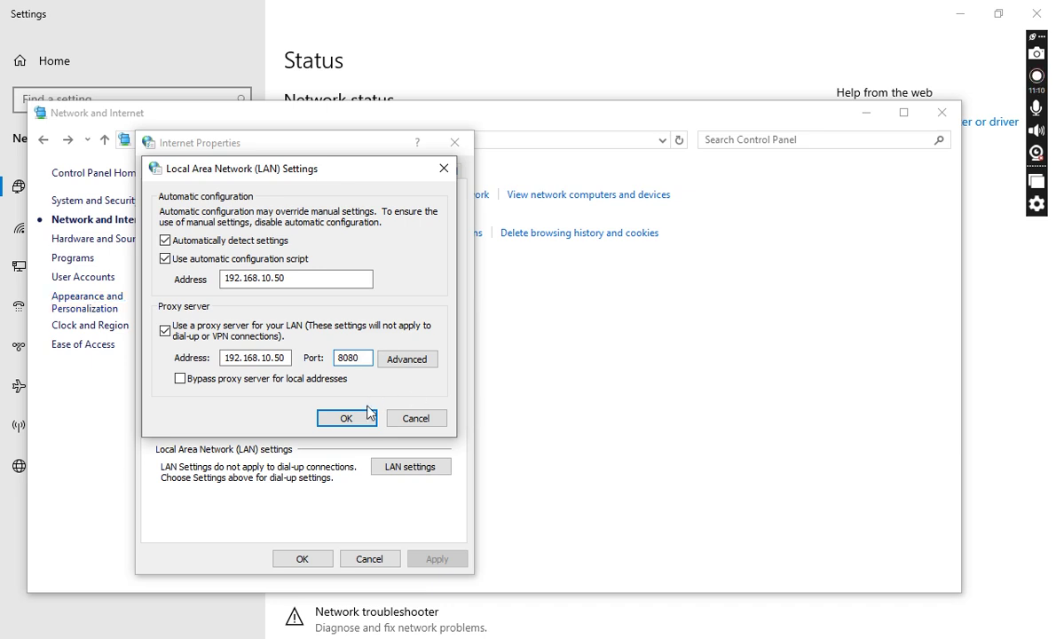
pyautogui.click(425, 419)
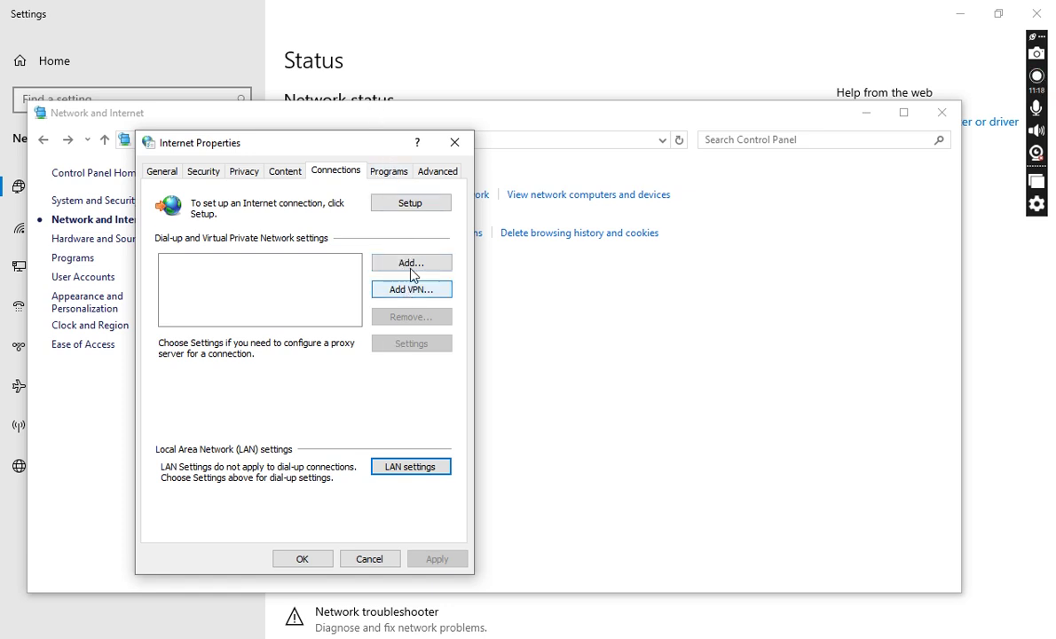
# Cancel the new VPN connection setup without creating it and show the Programs options.
pyautogui.click(410, 292)
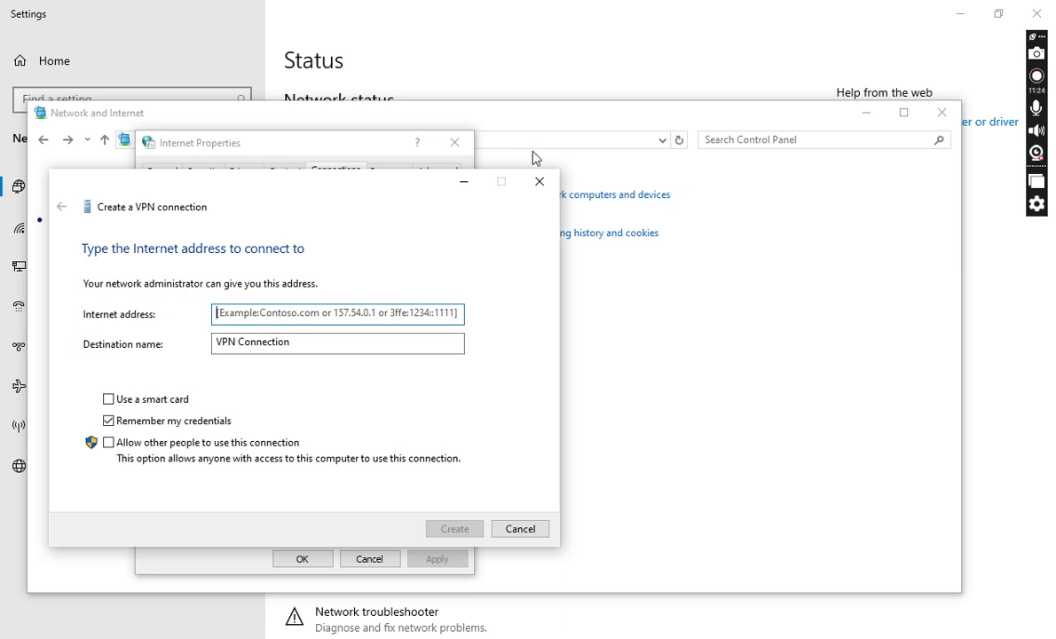
pyautogui.click(540, 183)
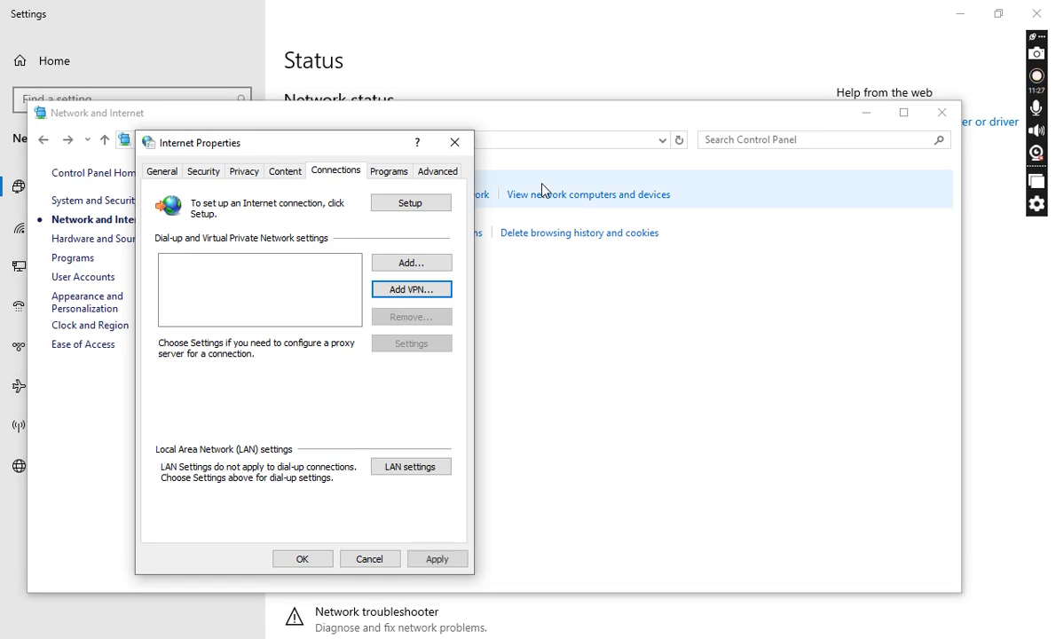
pyautogui.click(388, 173)
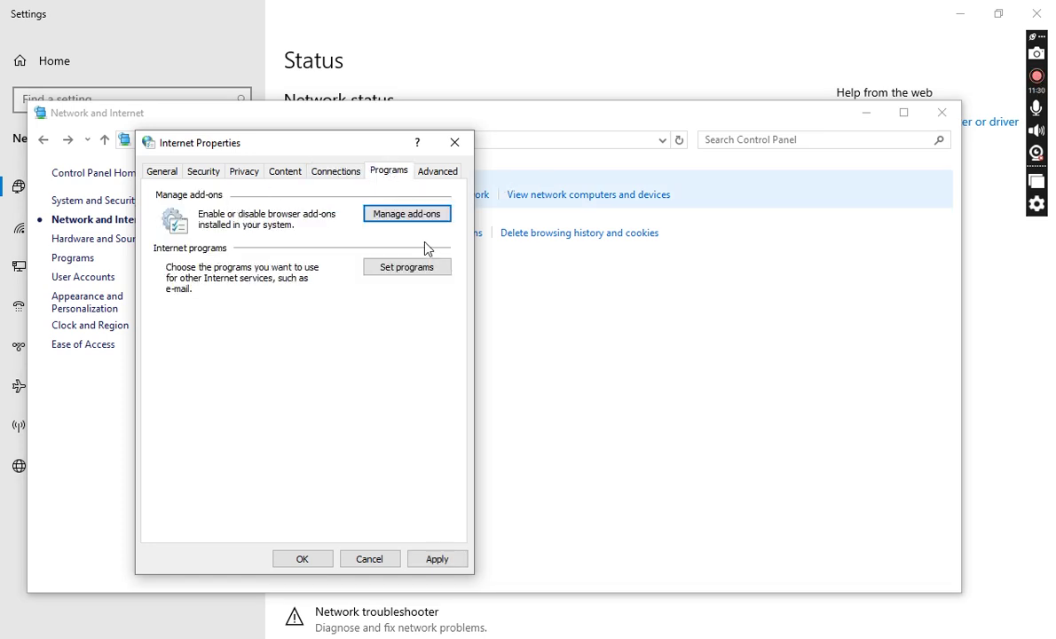
pyautogui.click(410, 218)
# Scroll through the Advanced tab's browsing and security settings, then close Internet Properties.
pyautogui.click(437, 178)
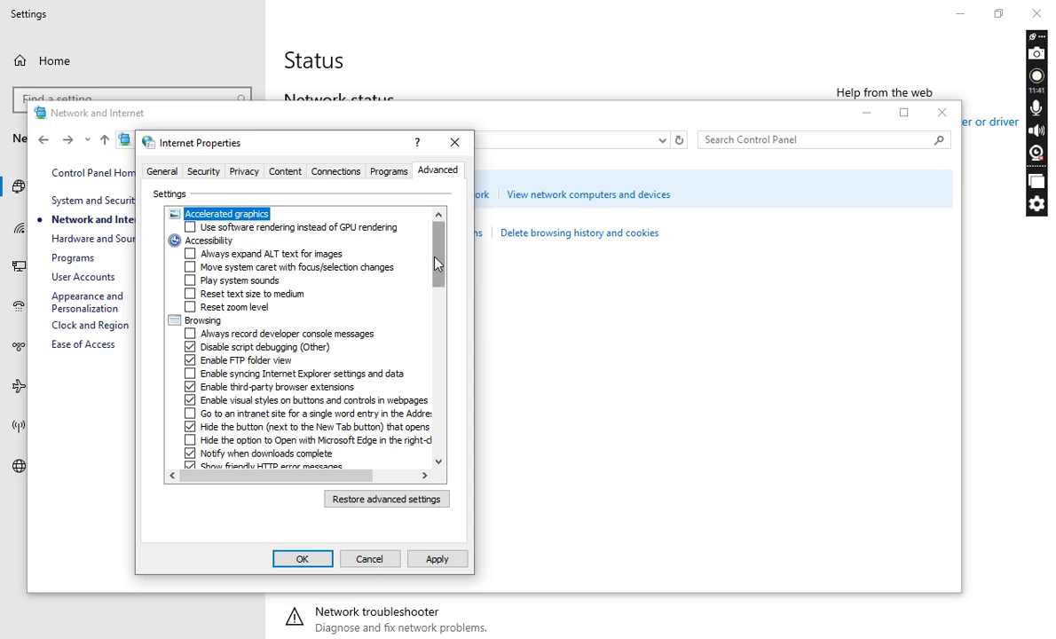
pyautogui.moveTo(437, 263)
pyautogui.mouseDown()
pyautogui.moveTo(439, 304)
pyautogui.moveTo(441, 256)
pyautogui.mouseUp()
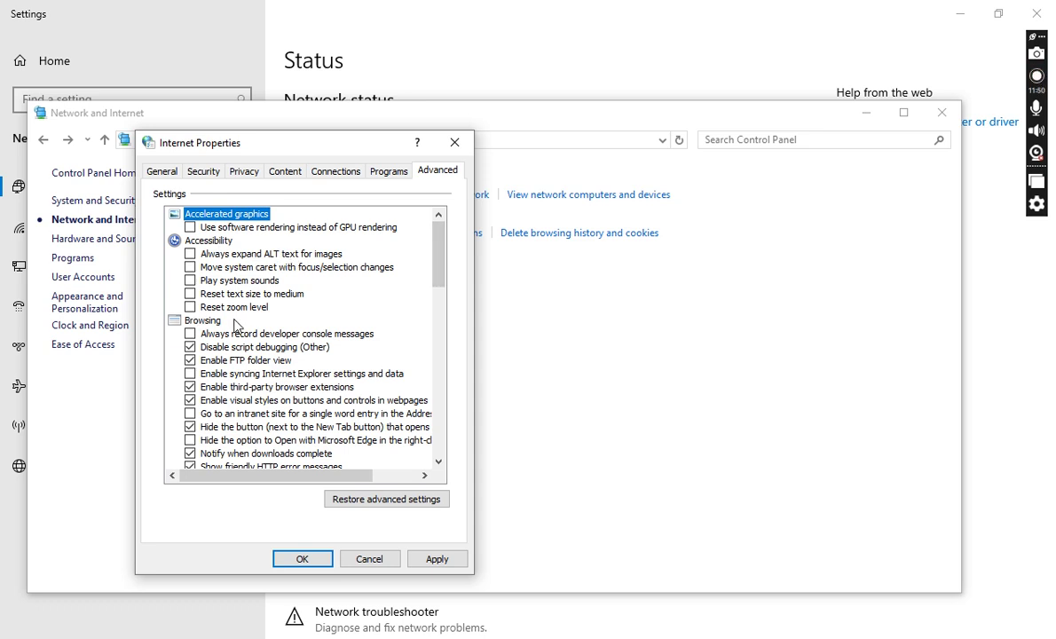
pyautogui.moveTo(436, 280); pyautogui.dragTo(441, 330)
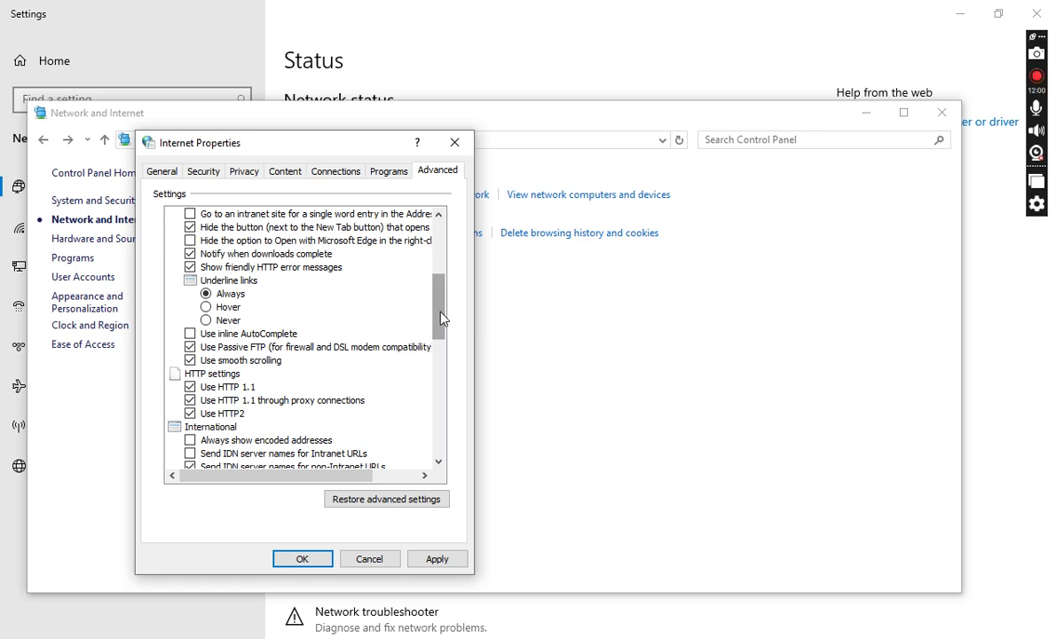
pyautogui.moveTo(442, 318); pyautogui.dragTo(428, 479)
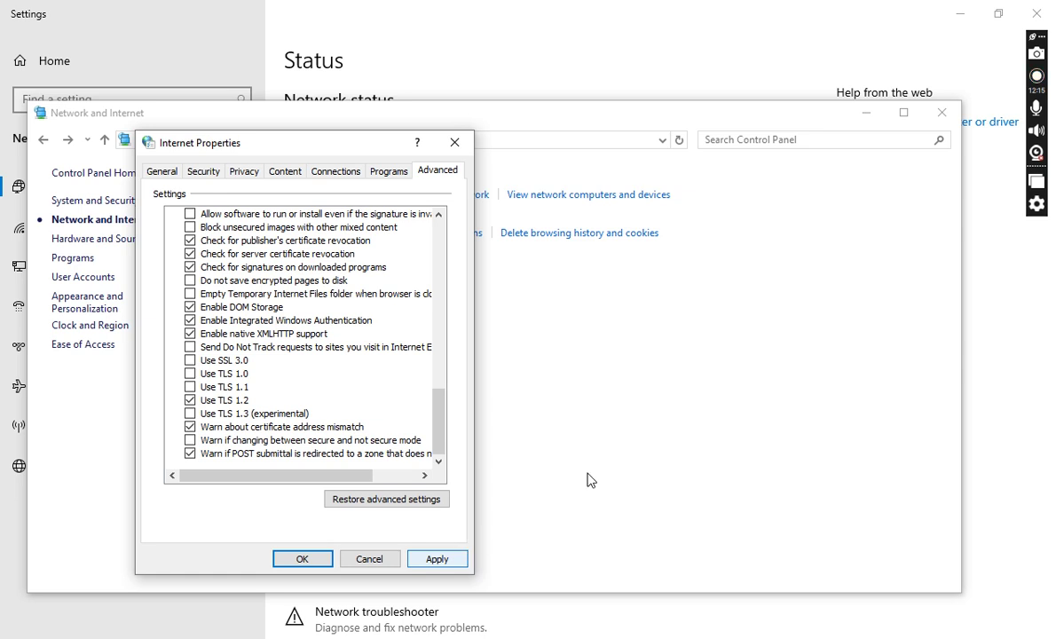
pyautogui.press('Return')
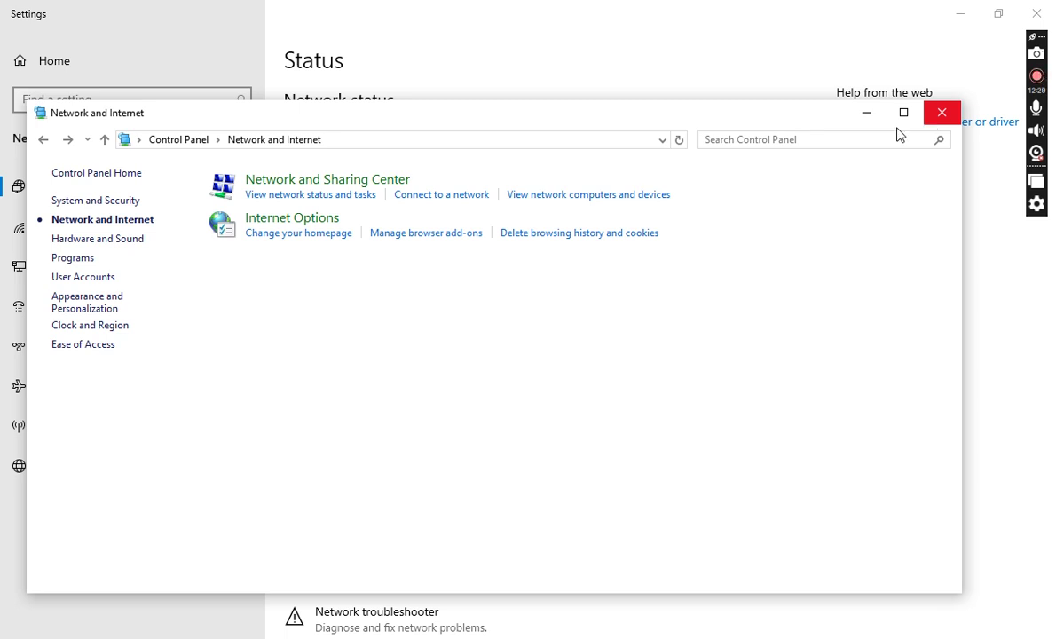
# Reopen and close Internet Properties, then close the Network and Internet Control Panel window.
pyautogui.click(429, 236)
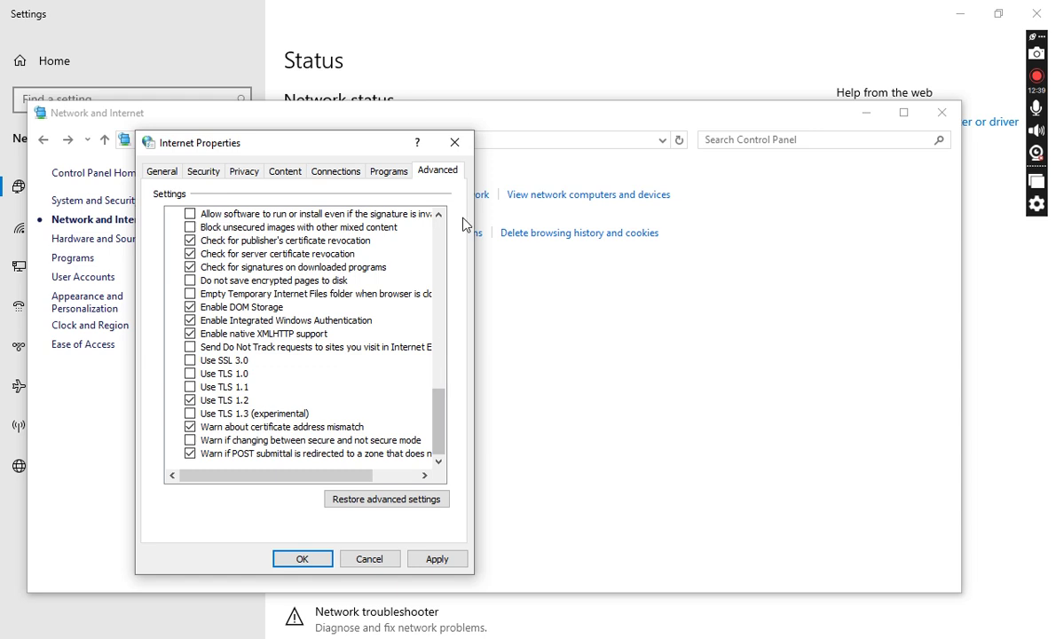
pyautogui.click(457, 144)
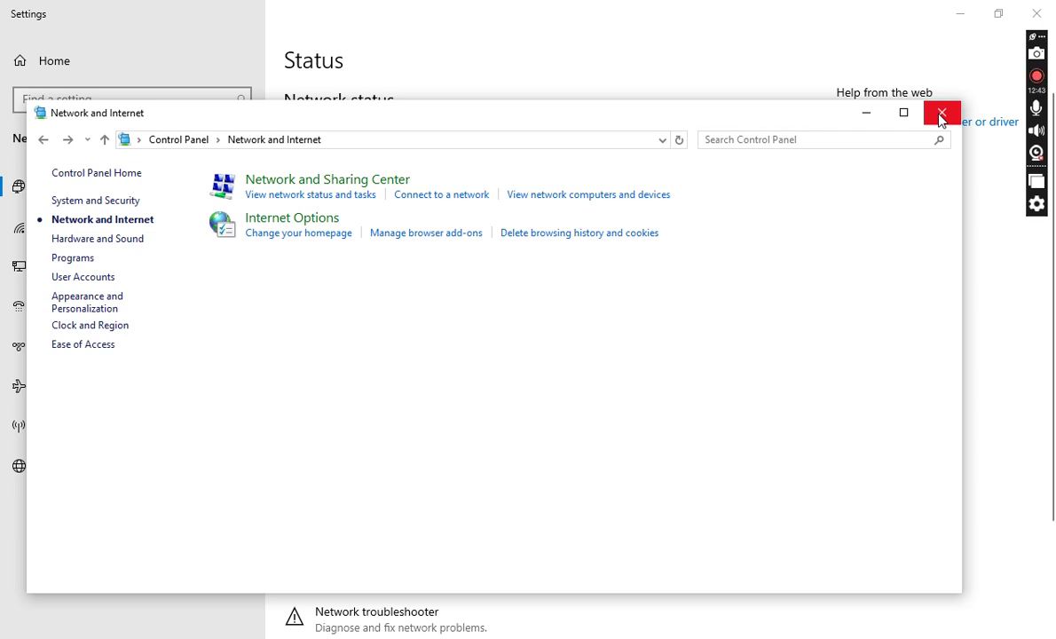
pyautogui.click(942, 115)
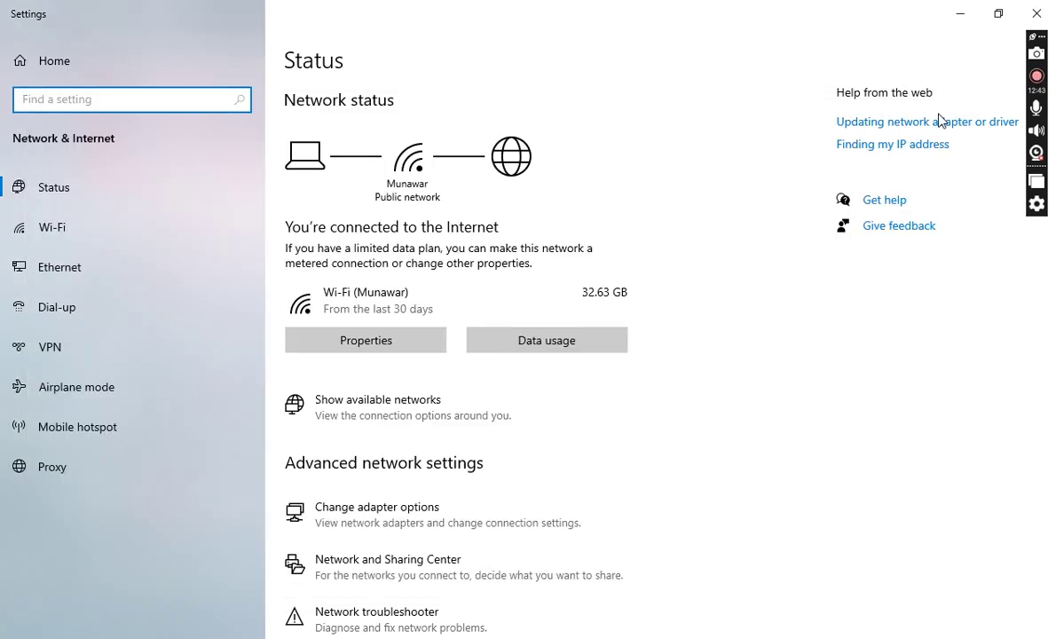